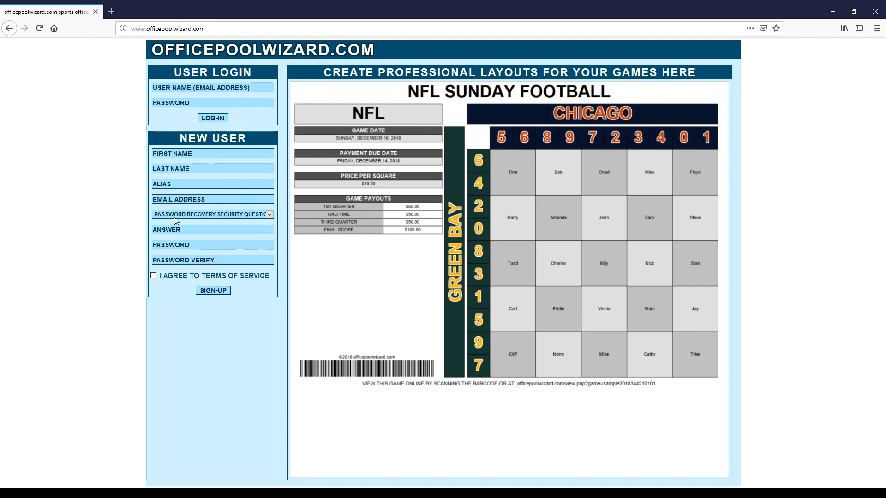
# Log in to OfficePoolWizard with the account e-mail and password.
pyautogui.click(166, 90)
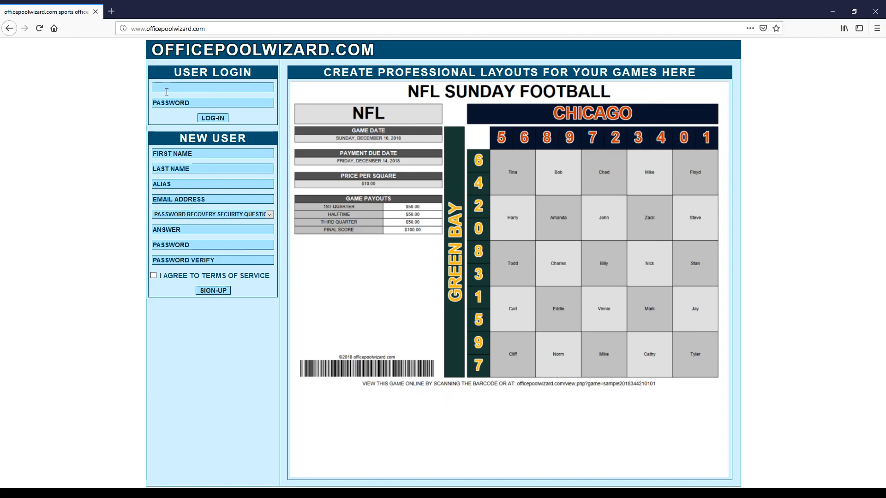
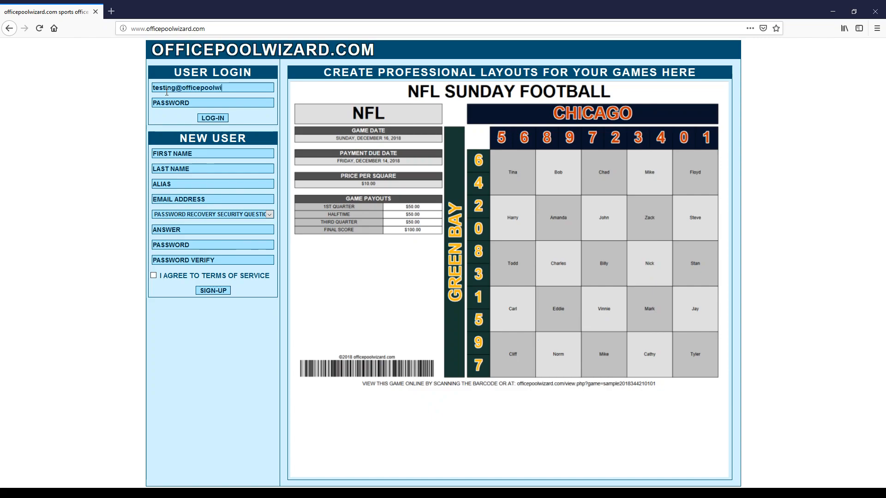
pyautogui.press('Tab')
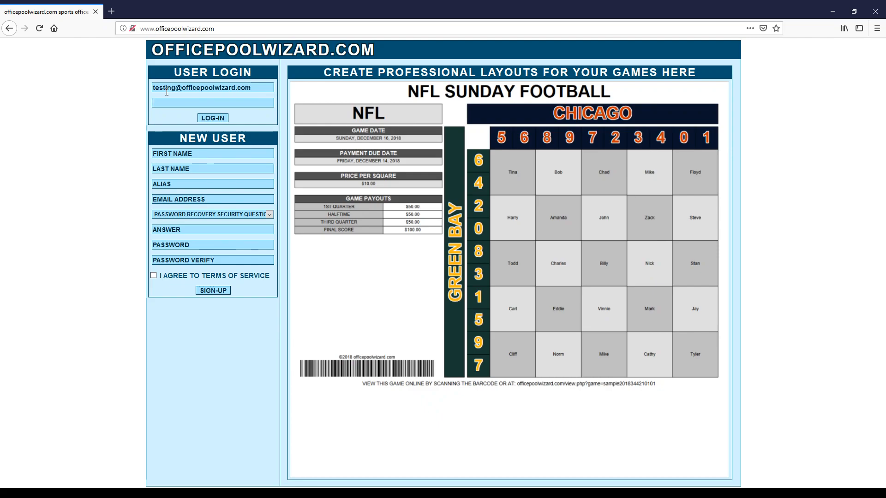
pyautogui.write('testing')
pyautogui.press('Return')
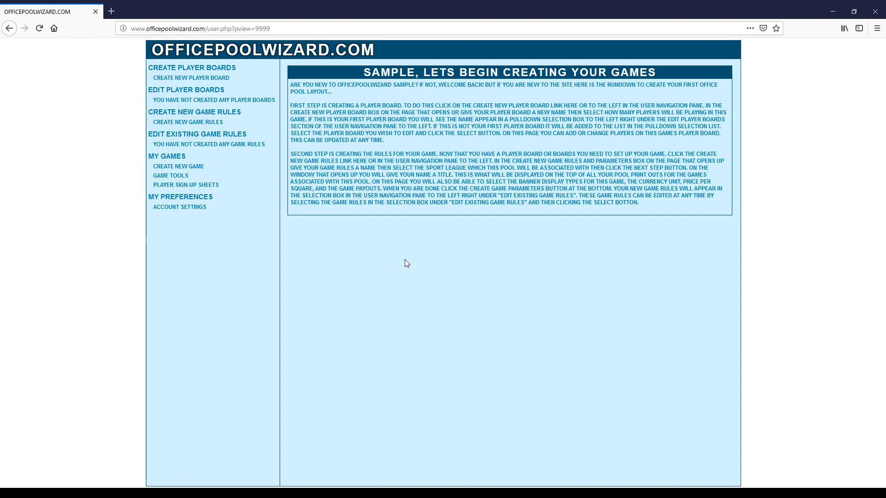
# Generate a 25-player sign-up sheet PDF named 'NFL WILDCARD GAME'.
pyautogui.click(183, 186)
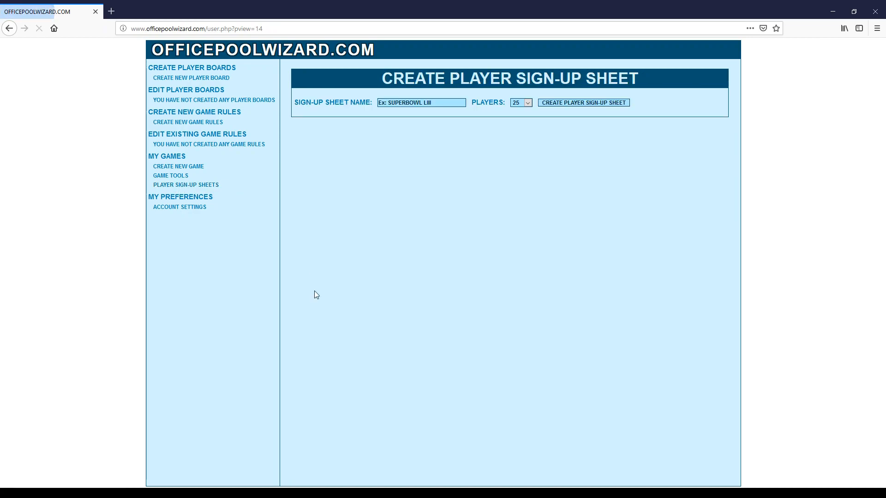
pyautogui.click(407, 102)
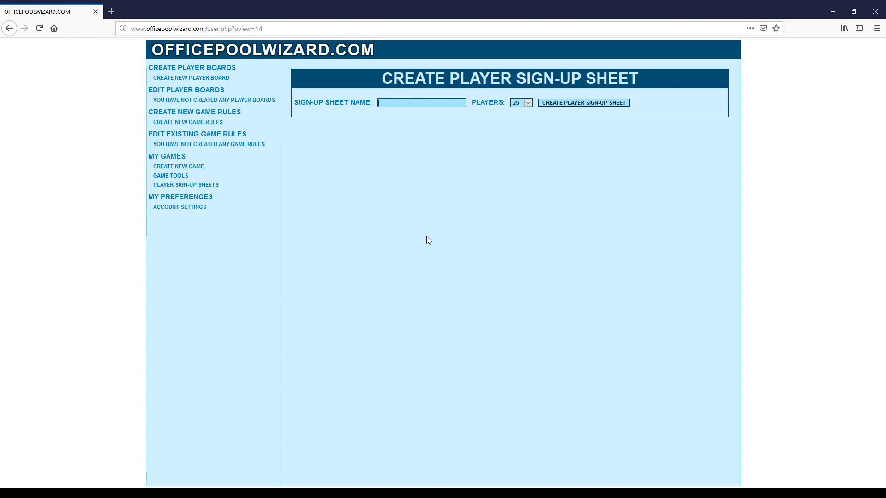
pyautogui.write('NFL WILDCARD GAME')
pyautogui.press('Tab')
pyautogui.click(582, 102)
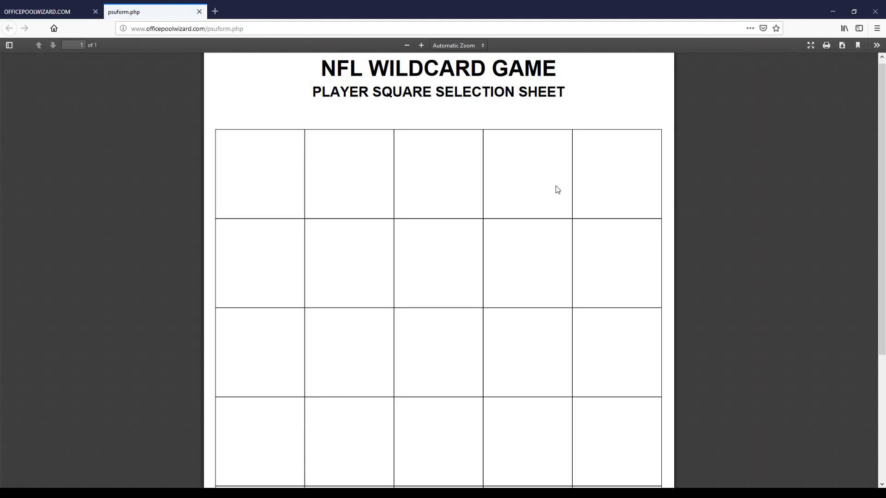
# Set the PDF viewer zoom to Page Fit, then close the sign-up sheet tab.
pyautogui.click(442, 43)
pyautogui.click(443, 80)
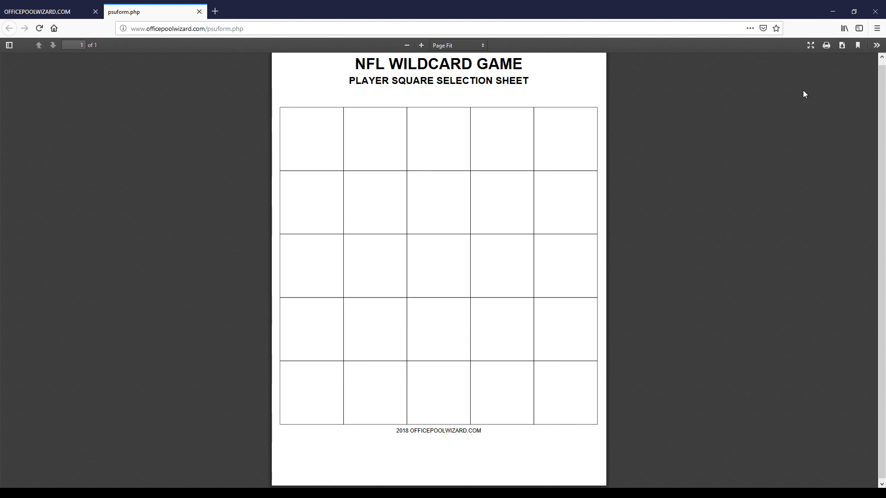
pyautogui.click(199, 12)
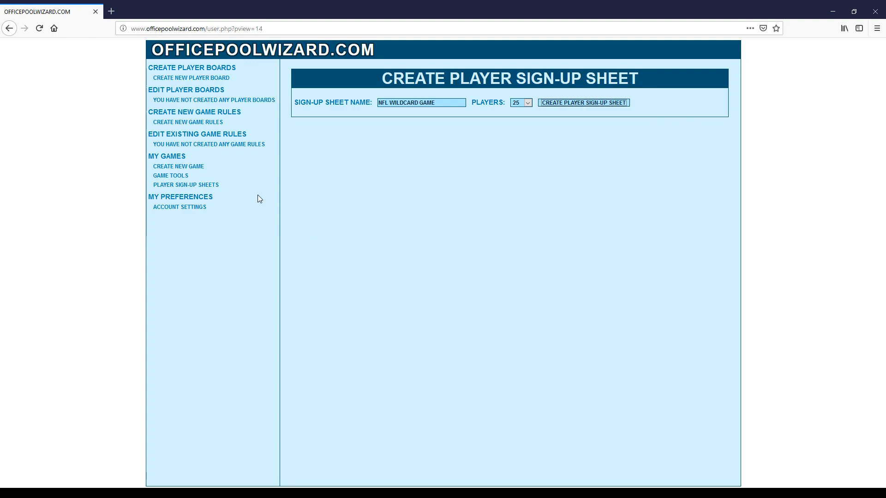
# Create a 25-player board called 'NFL WILDCARD BOARD'.
pyautogui.click(189, 78)
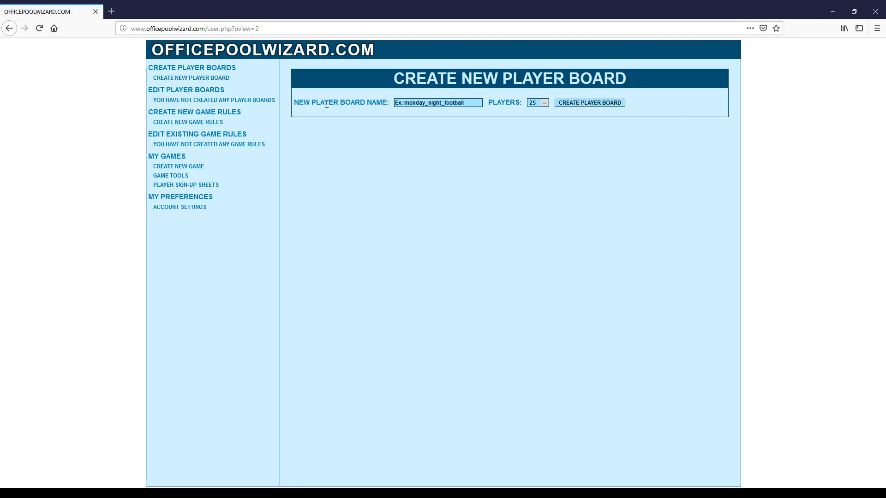
pyautogui.click(409, 102)
pyautogui.write('N')
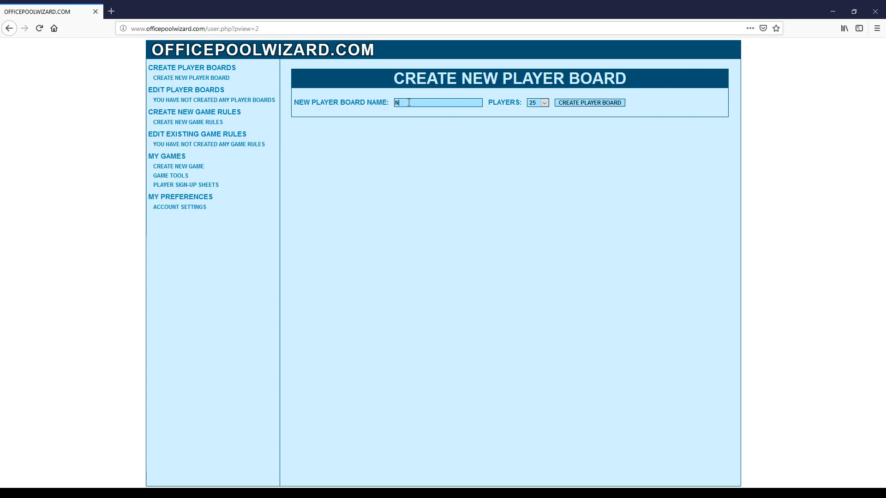
pyautogui.write('FL WILDCARD BOARD')
pyautogui.press('Tab')
pyautogui.click(583, 104)
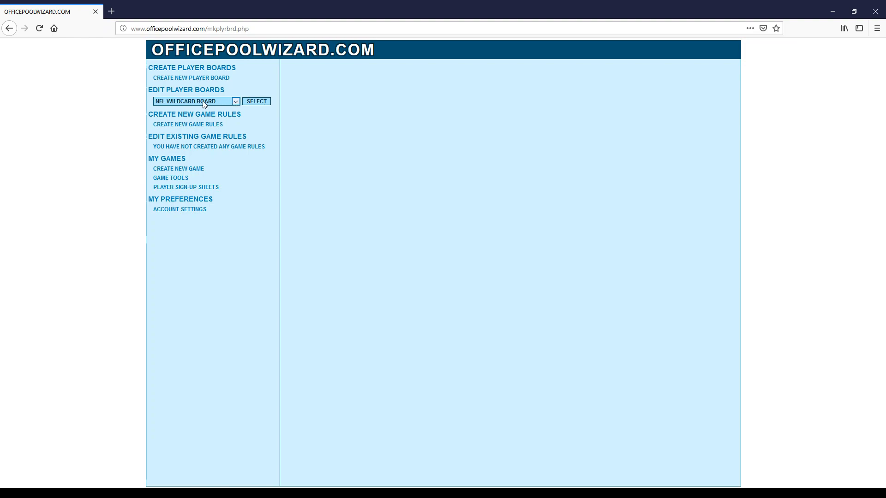
# Select NFL WILDCARD BOARD under Edit Player Boards to show its PLAYER 1–25 slots.
pyautogui.click(258, 102)
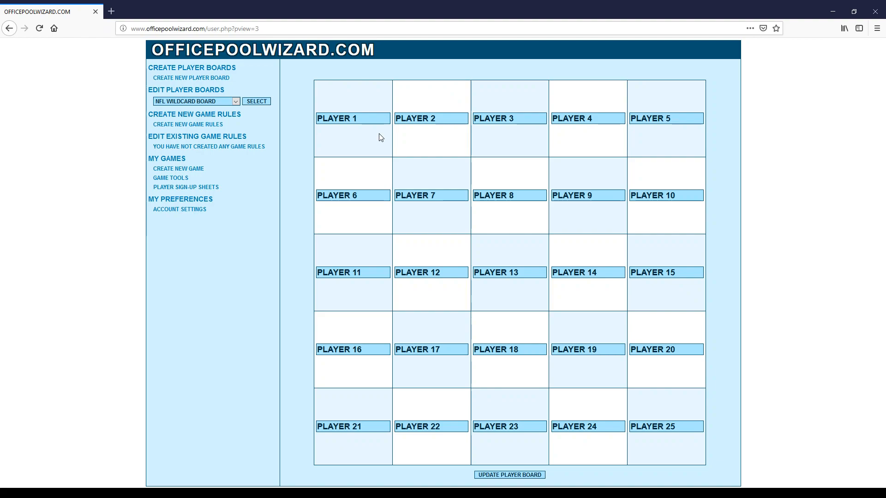
# Replace placeholders PLAYER 1, 9, 19 and 21 with participants' names and update the board.
pyautogui.moveTo(365, 118); pyautogui.dragTo(284, 111)
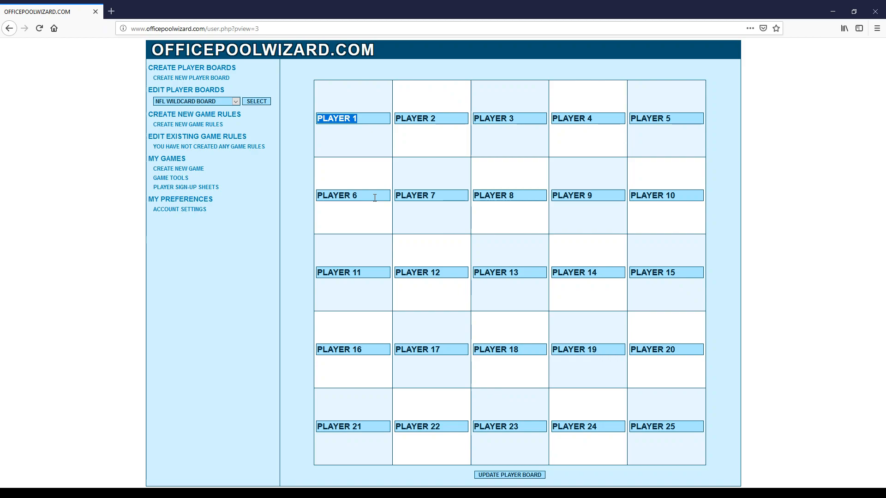
pyautogui.write('Robert')
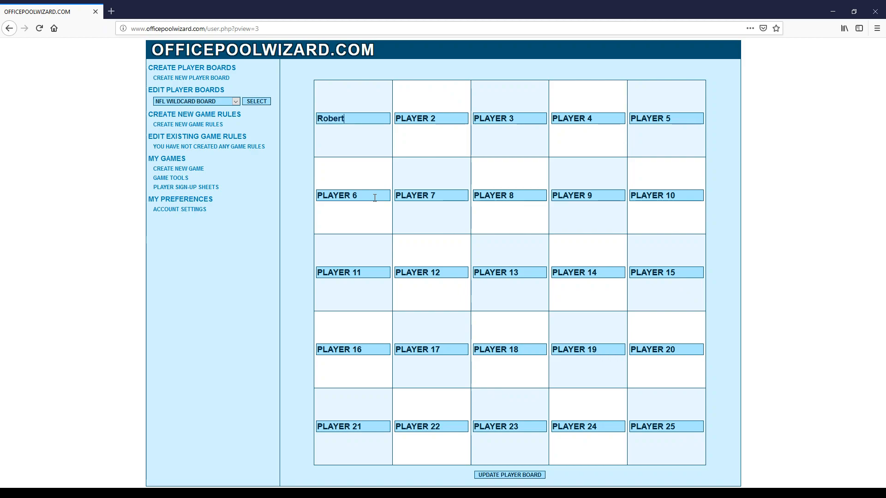
pyautogui.press('Tab')
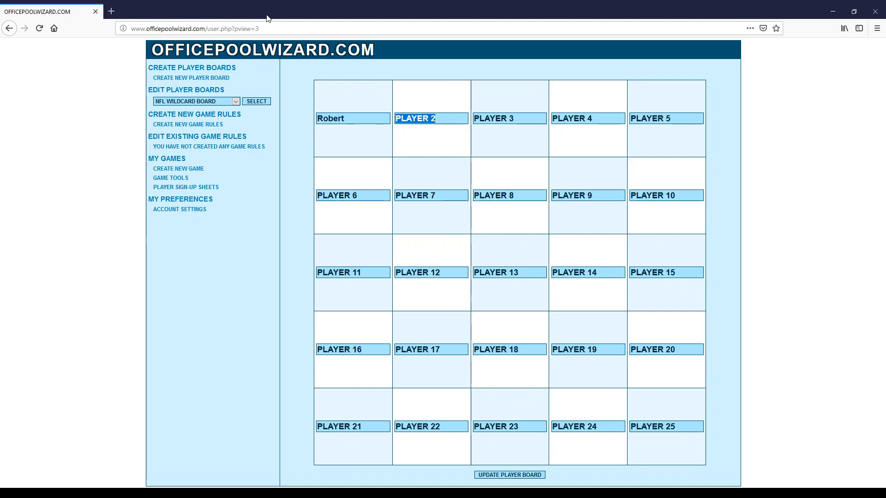
pyautogui.click(596, 201)
pyautogui.write('Sam')
pyautogui.click(613, 349)
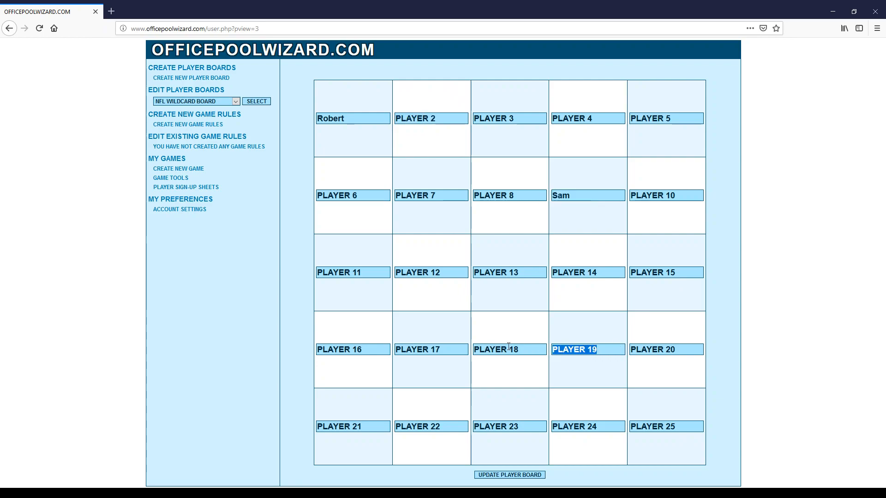
pyautogui.write('Tony')
pyautogui.click(365, 425)
pyautogui.write('Am')
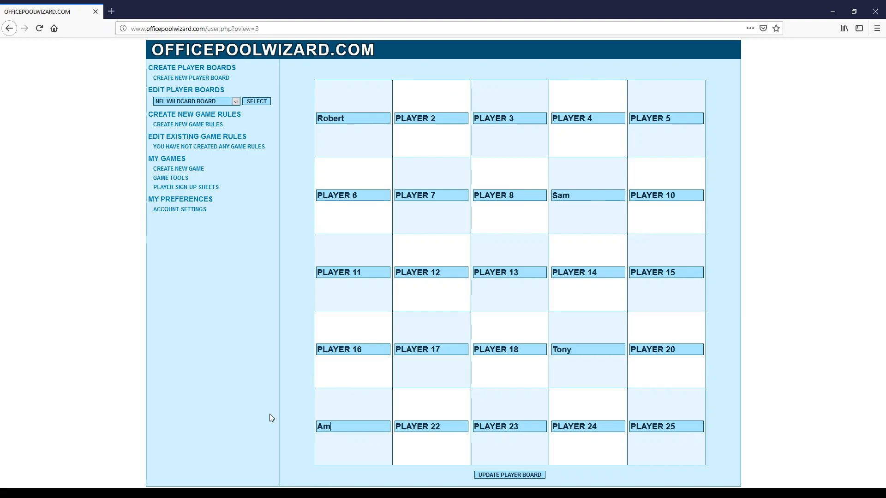
pyautogui.write('anda')
pyautogui.click(502, 476)
# Name new game rules 'NFL WILDCARD GAME', choose league NFL - National Football League, and continue.
pyautogui.click(177, 125)
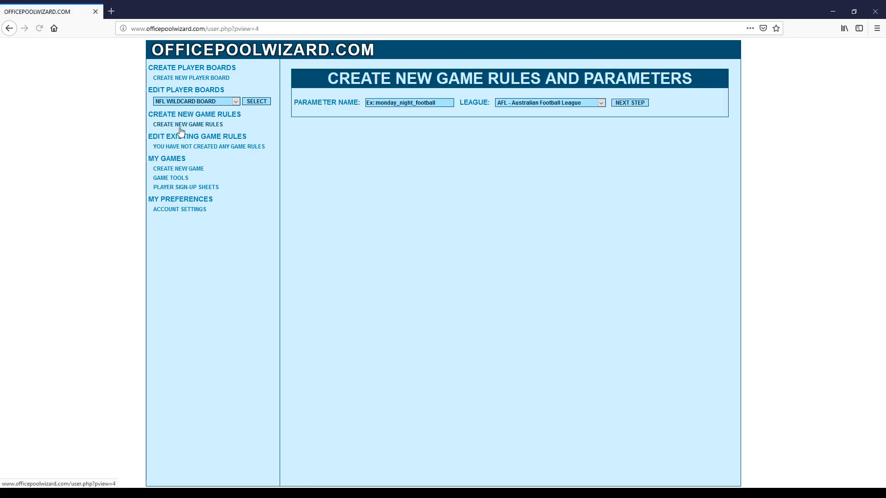
pyautogui.click(373, 106)
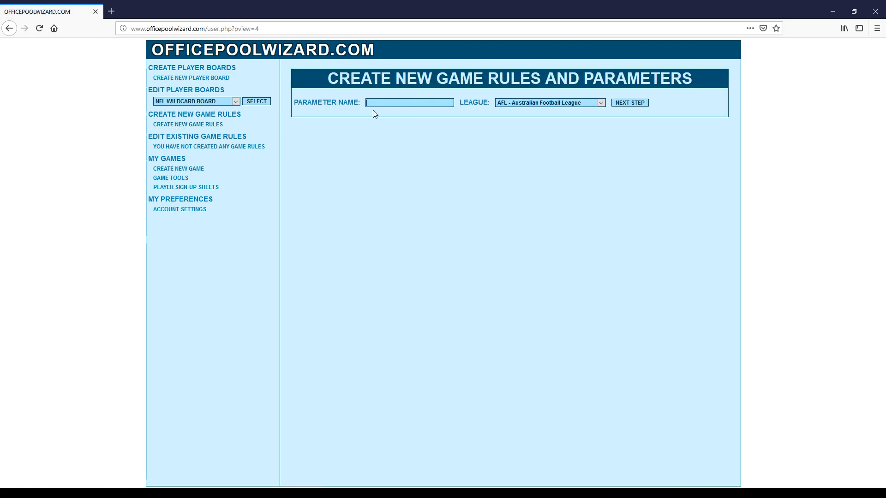
pyautogui.write('NFL WILDCARD GAME')
pyautogui.press('Tab')
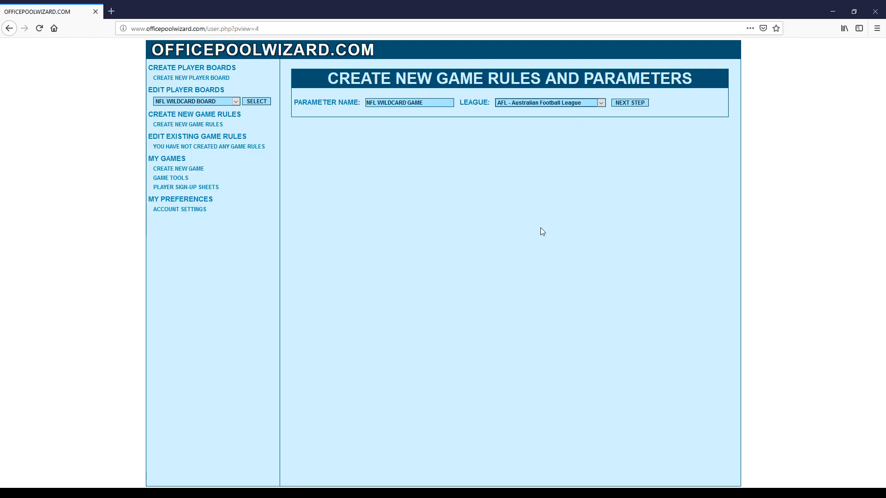
pyautogui.press('n')
pyautogui.click(629, 105)
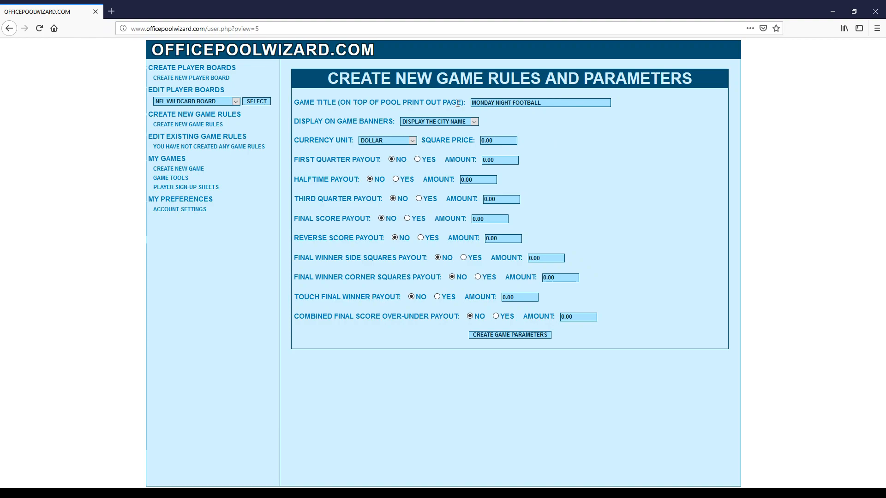
# Set the game title to 'NFL WILDCARD GAME' and the square price to 10.00.
pyautogui.moveTo(540, 102); pyautogui.dragTo(355, 104)
pyautogui.write('NFL WILDCARD GAME')
pyautogui.press('Tab')
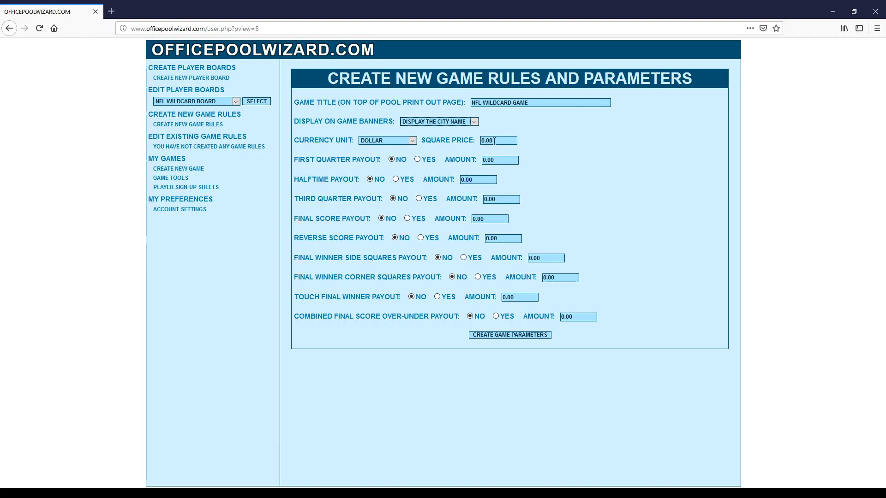
pyautogui.moveTo(494, 141); pyautogui.dragTo(437, 145)
pyautogui.write('10.00')
# Turn on halftime payout 100.00 and final score payout 150.00, then create the parameters.
pyautogui.click(397, 180)
pyautogui.moveTo(474, 181); pyautogui.dragTo(422, 179)
pyautogui.write('100.00')
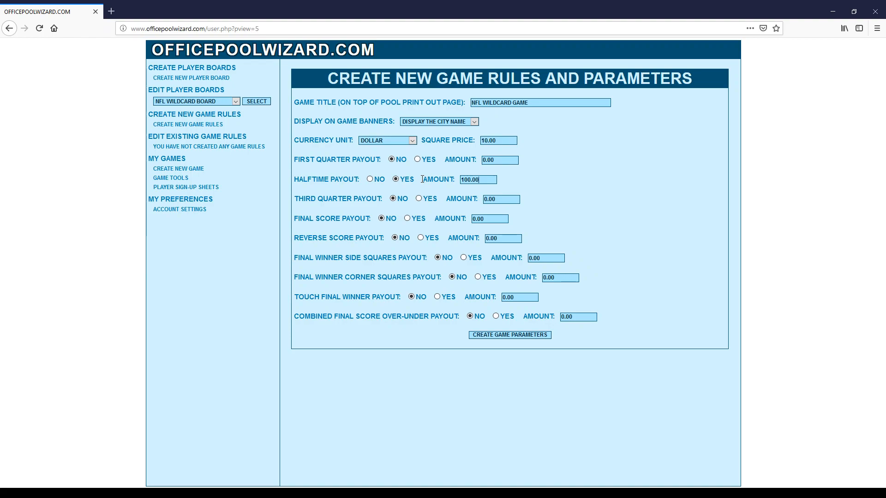
pyautogui.click(408, 219)
pyautogui.moveTo(489, 219); pyautogui.dragTo(429, 216)
pyautogui.write('150.00')
pyautogui.click(511, 336)
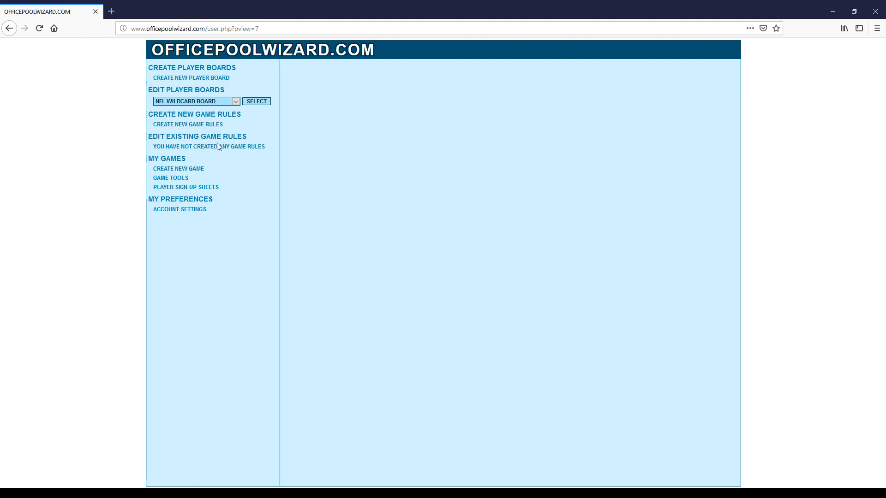
# From Game Tools, select NFL WILDCARD BOARD under Edit Player Boards.
pyautogui.click(174, 179)
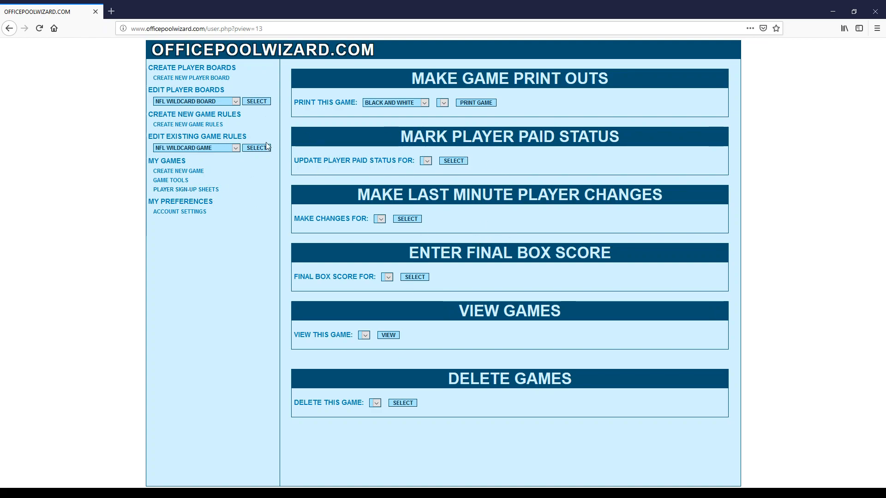
pyautogui.click(253, 101)
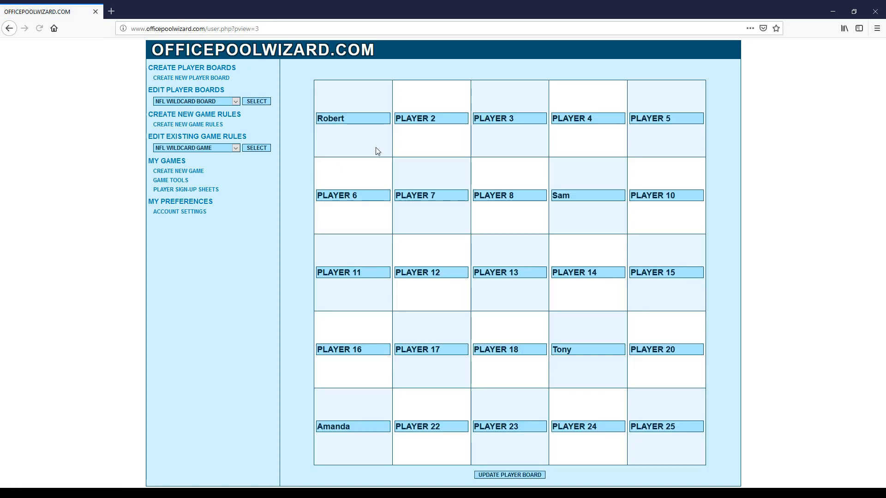
# Fill the placeholders from PLAYER 2 through PLAYER 11 with participants' names, correcting one typo.
pyautogui.moveTo(445, 118); pyautogui.dragTo(300, 117)
pyautogui.write('Jeff')
pyautogui.press('Tab')
pyautogui.write('Matt')
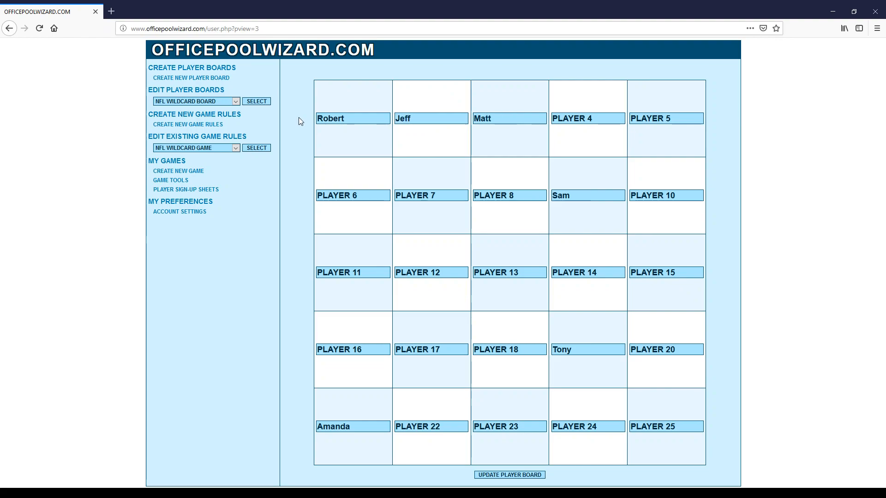
pyautogui.press('Tab')
pyautogui.write('Mark')
pyautogui.press('Tab')
pyautogui.write('Anothn\\')
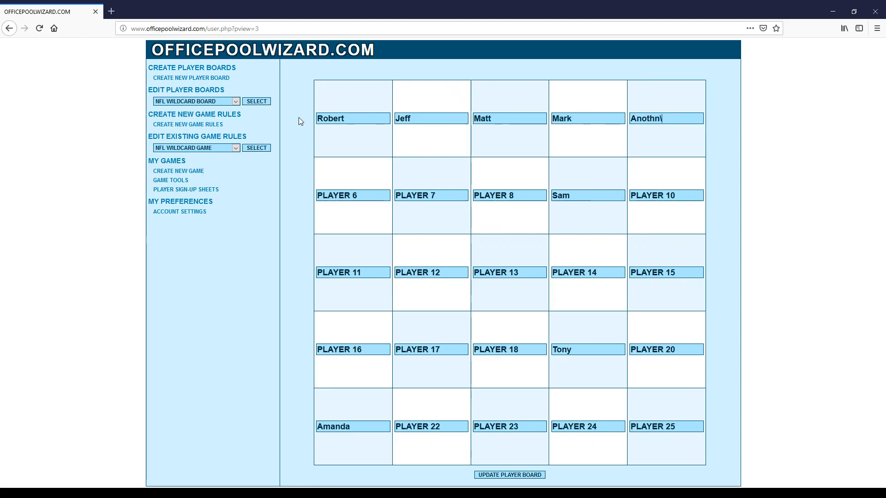
pyautogui.press('BackSpace')
pyautogui.write('ony')
pyautogui.press('Tab')
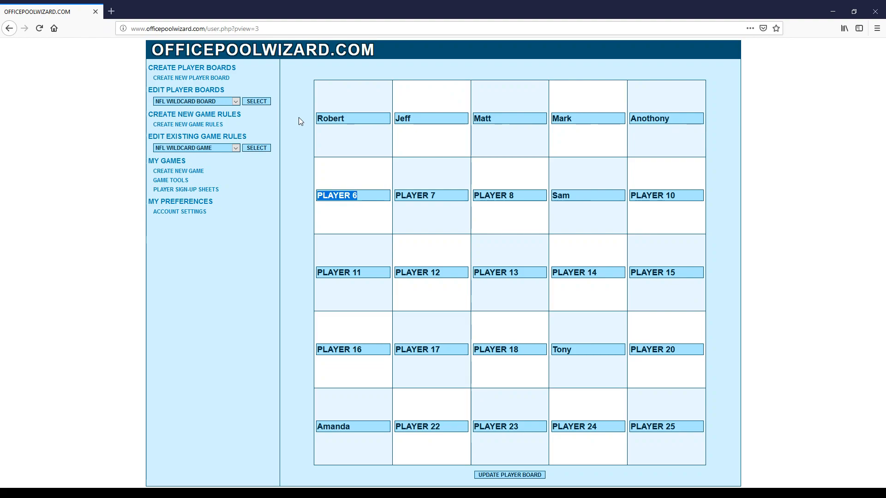
pyautogui.write('Steve')
pyautogui.press('Tab')
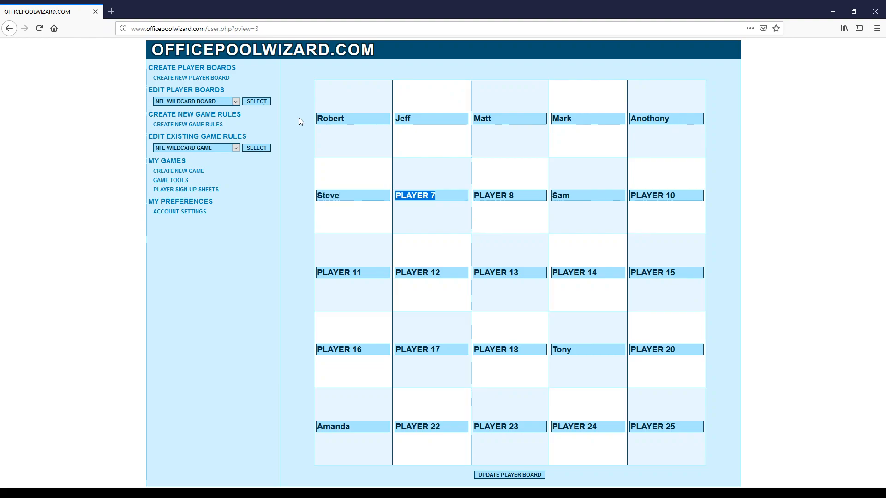
pyautogui.write('Stan')
pyautogui.press('Tab')
pyautogui.write('Sara')
pyautogui.press('Tab')
pyautogui.write('Wendy')
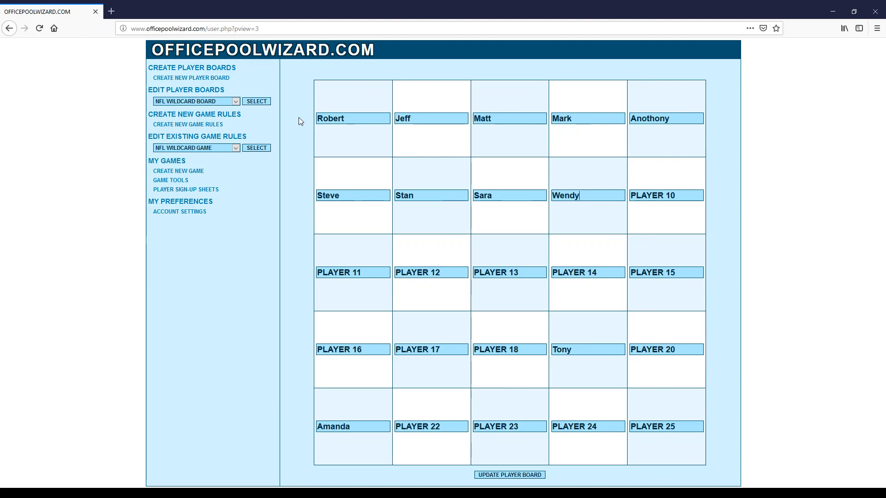
pyautogui.press('Tab')
pyautogui.write('Frank')
pyautogui.press('Tab')
pyautogui.write('Woody')
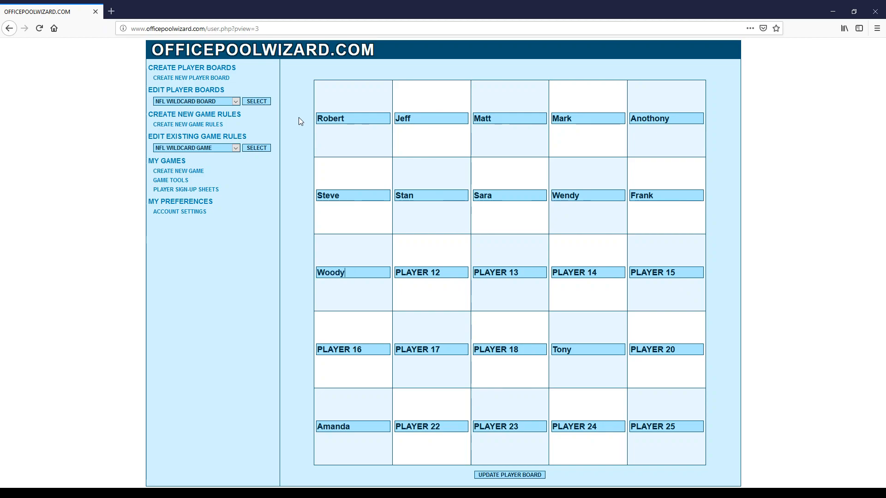
# Name squares PLAYER 12 to 25, skipping already-named 19 and 21, and update the board.
pyautogui.press('Tab')
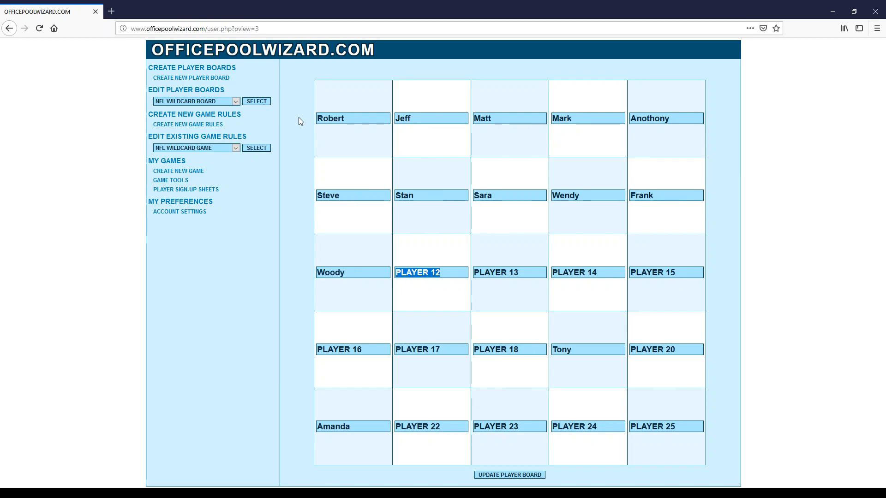
pyautogui.write('EZ')
pyautogui.press('Tab')
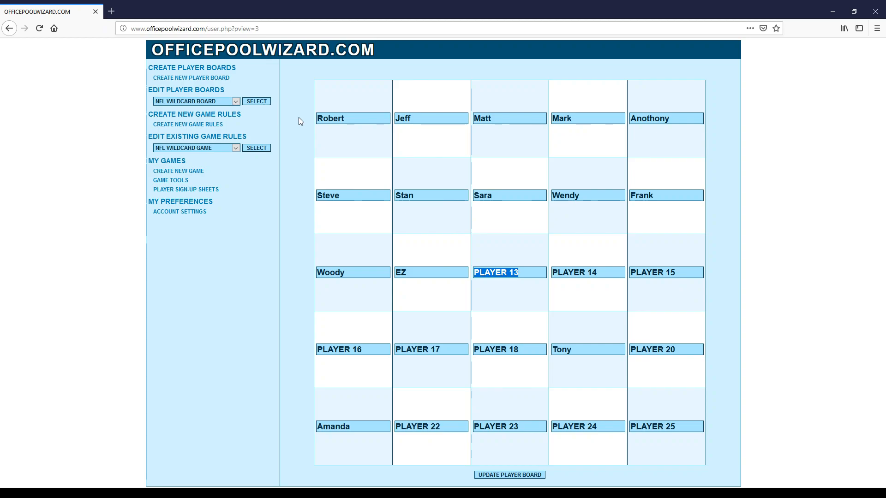
pyautogui.write('Shawn')
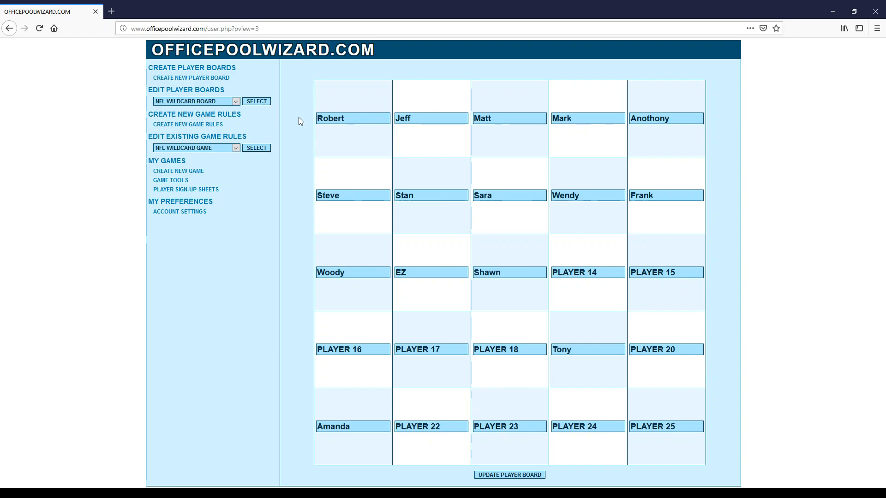
pyautogui.press('Tab')
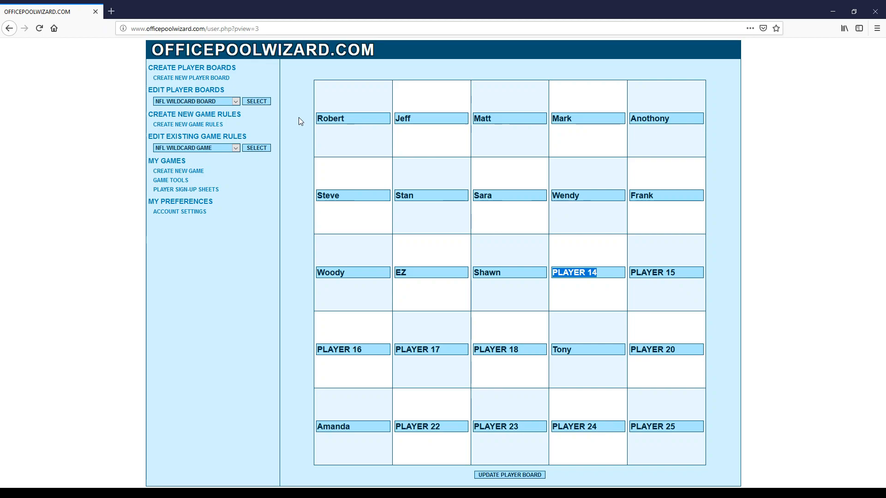
pyautogui.write('Axl')
pyautogui.press('Tab')
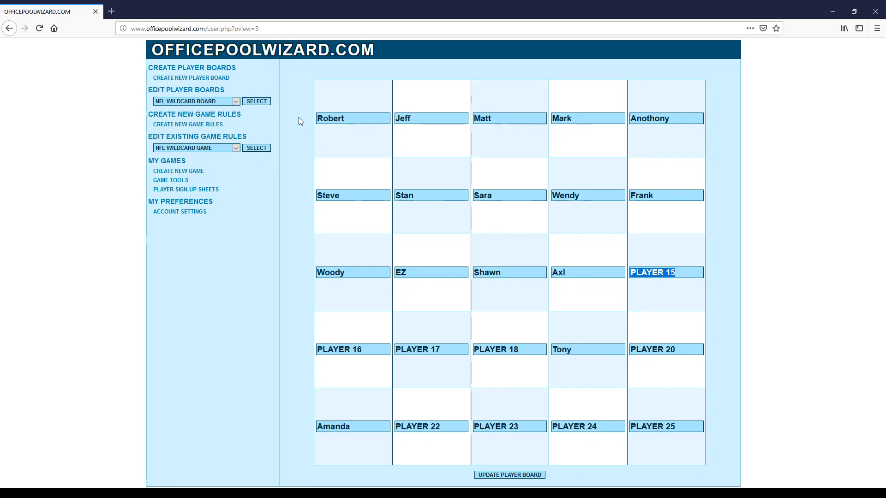
pyautogui.write('Je')
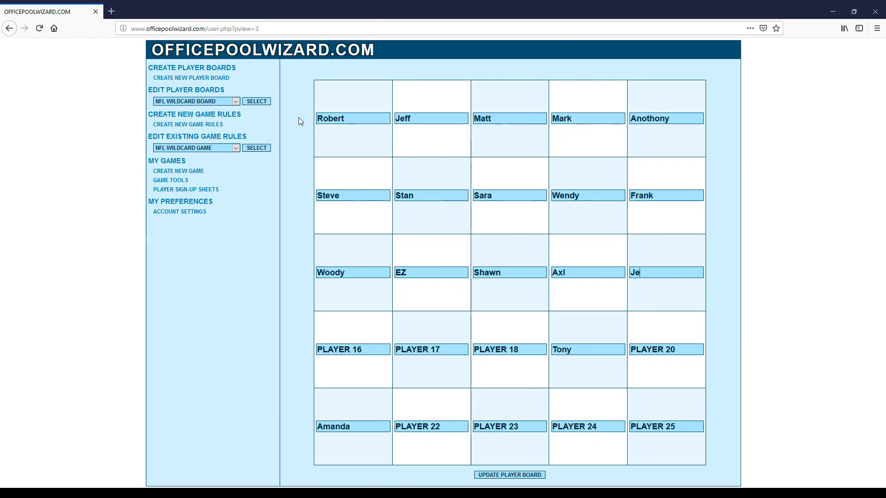
pyautogui.write('nny')
pyautogui.press('Tab')
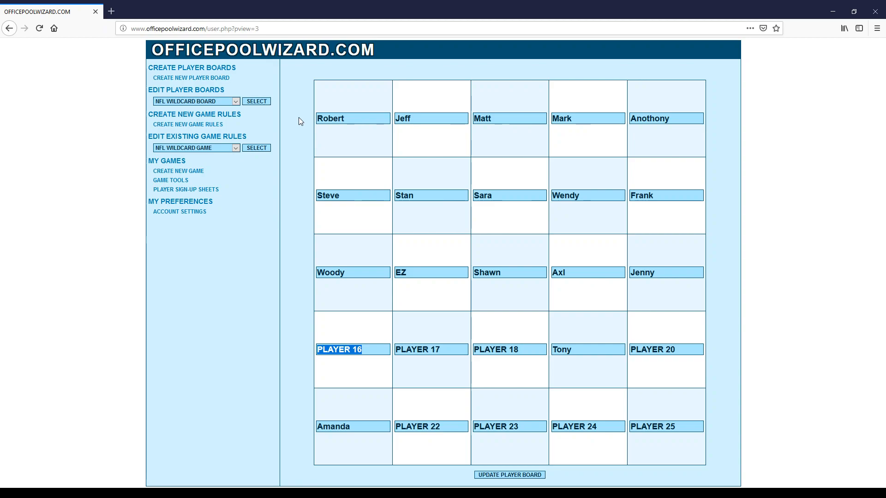
pyautogui.write('S')
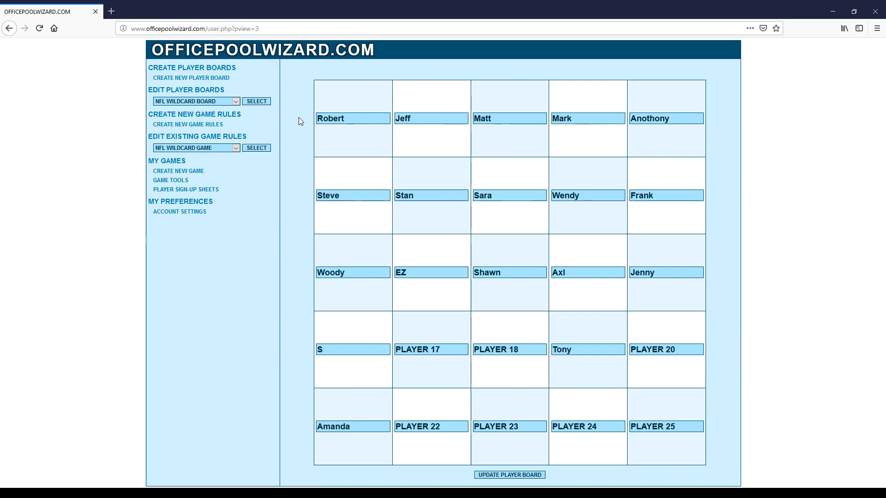
pyautogui.write('cott')
pyautogui.press('Tab')
pyautogui.write('Amy')
pyautogui.press('Tab')
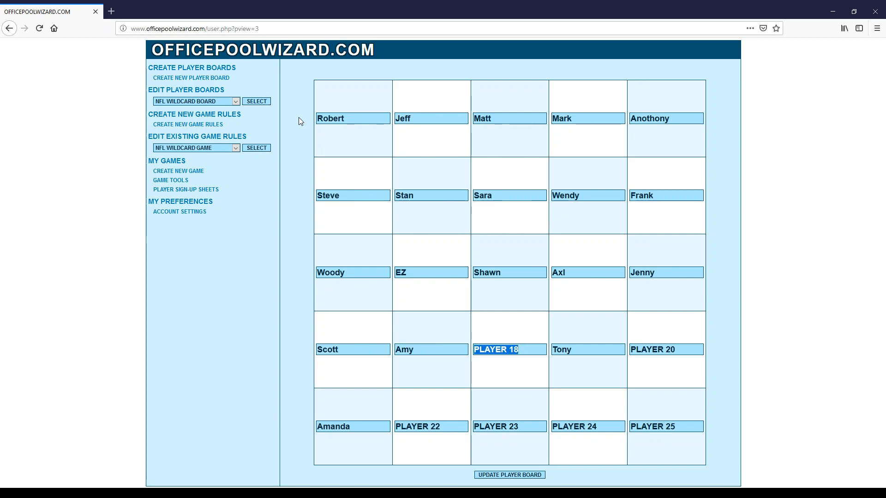
pyautogui.write('Don')
pyautogui.press('Tab')
pyautogui.press('Tab')
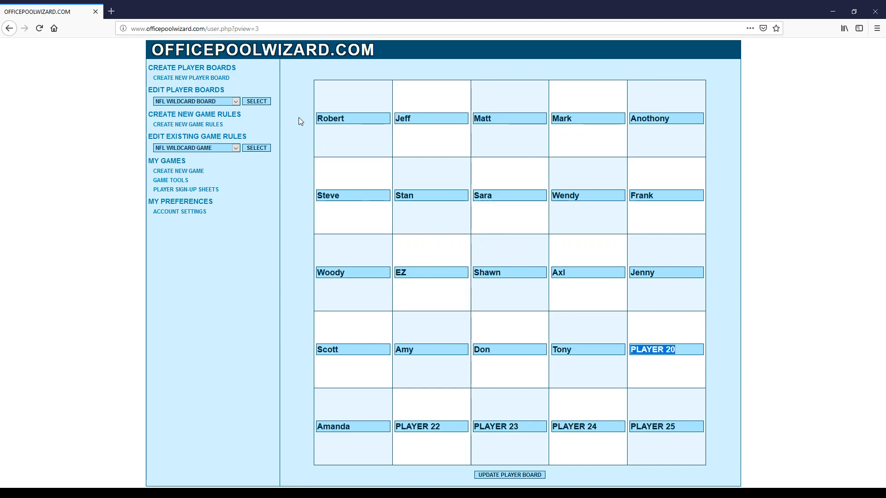
pyautogui.write('F')
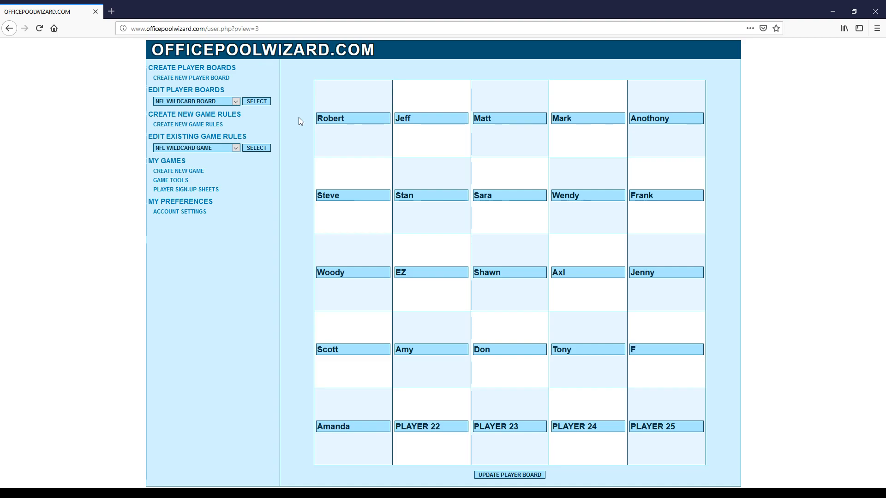
pyautogui.write('loyd')
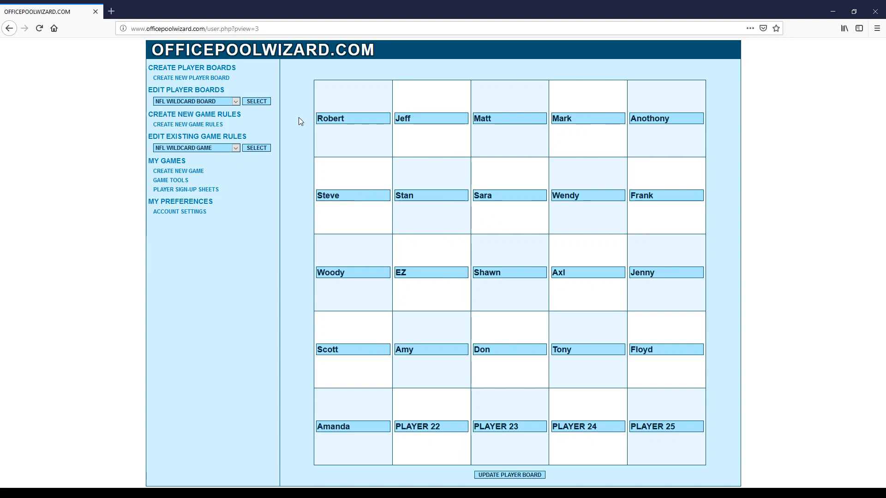
pyautogui.press('Tab')
pyautogui.press('Tab')
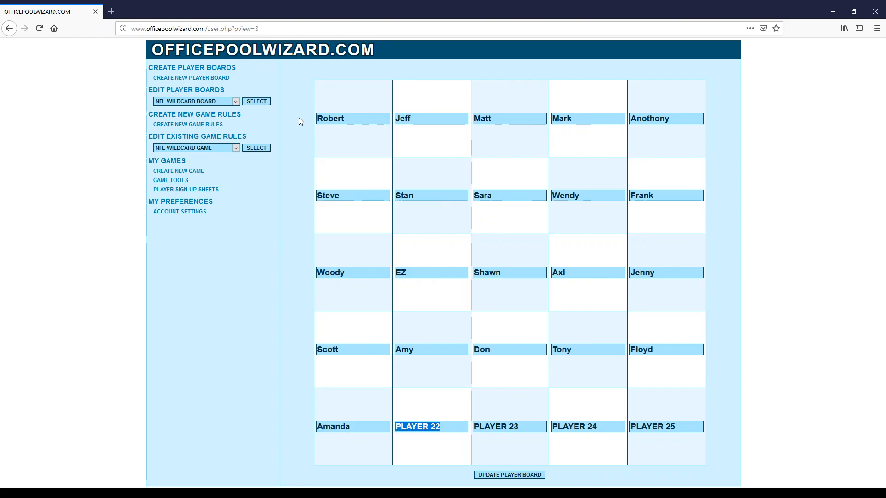
pyautogui.write('Mary')
pyautogui.press('Tab')
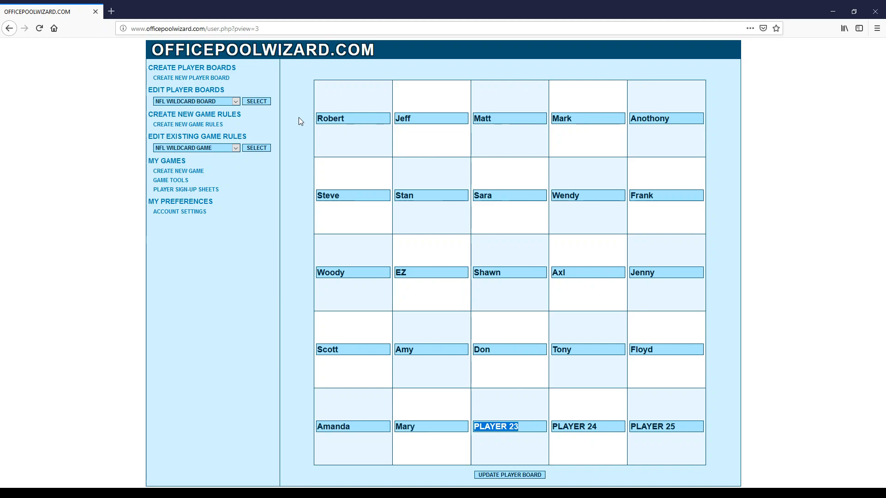
pyautogui.write('M')
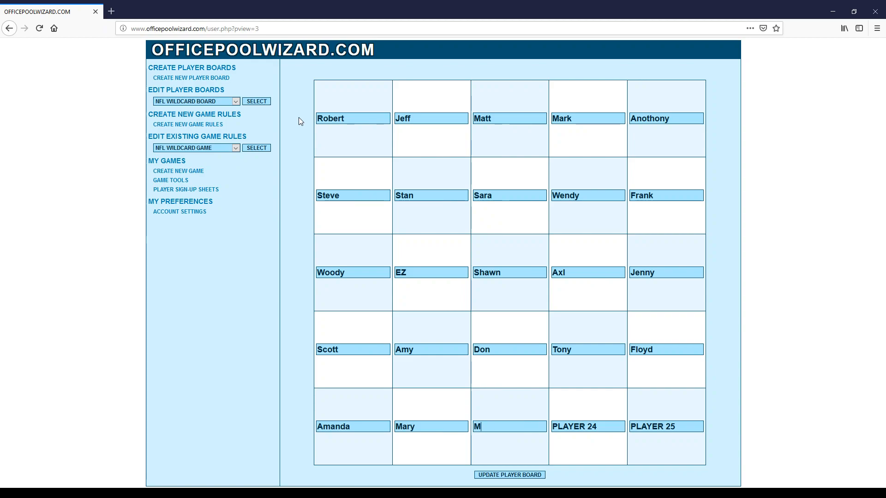
pyautogui.write('ichelle')
pyautogui.press('Tab')
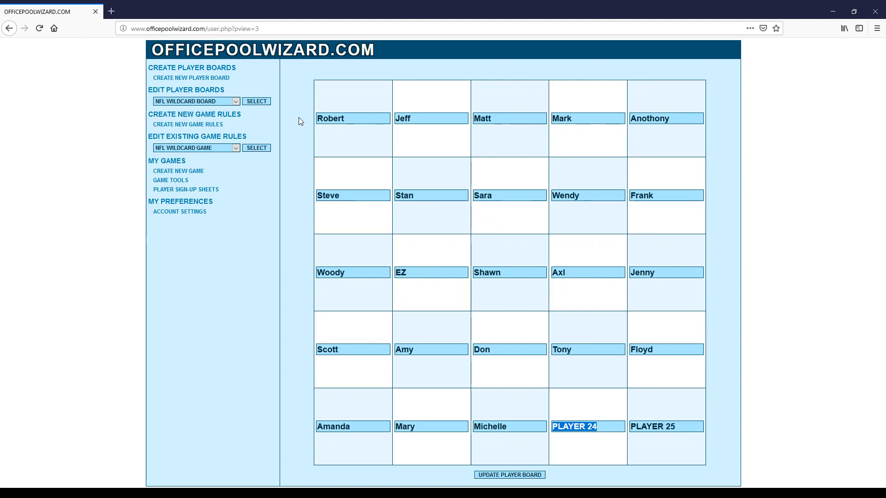
pyautogui.write('Nick')
pyautogui.press('Tab')
pyautogui.write('Zack')
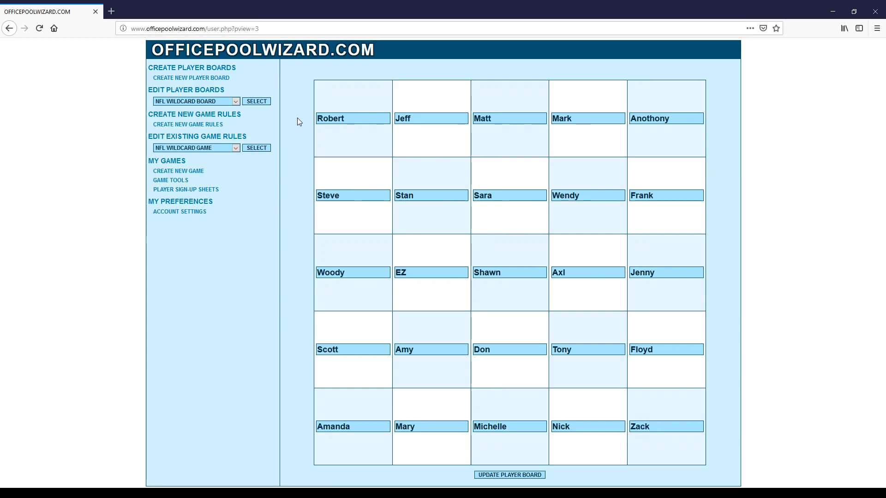
pyautogui.click(508, 475)
# Create a wildcard-board game of Philadelphia Eagles @ Chicago Bears dated SUN January 6, 2019.
pyautogui.click(178, 171)
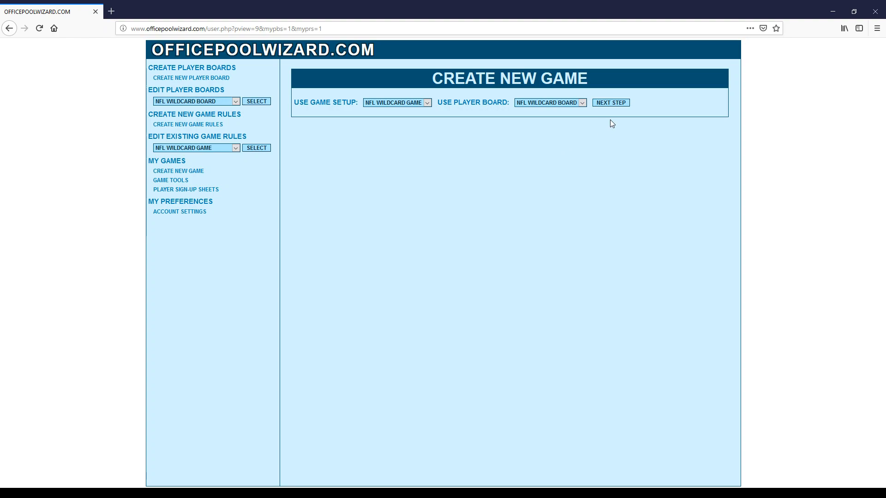
pyautogui.click(609, 103)
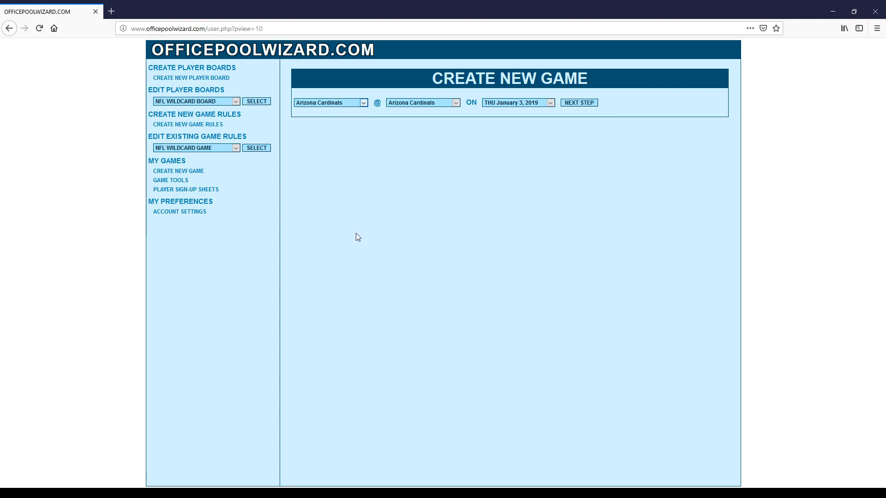
pyautogui.click(326, 244)
pyautogui.click(417, 163)
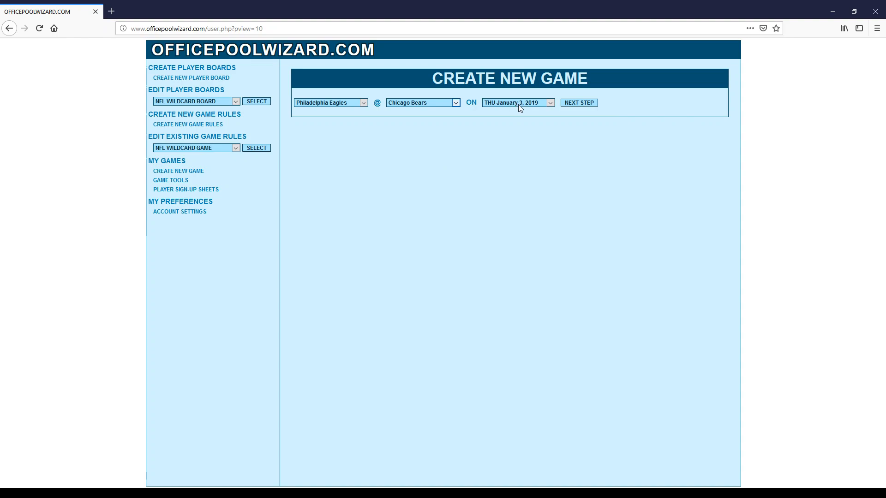
pyautogui.click(510, 145)
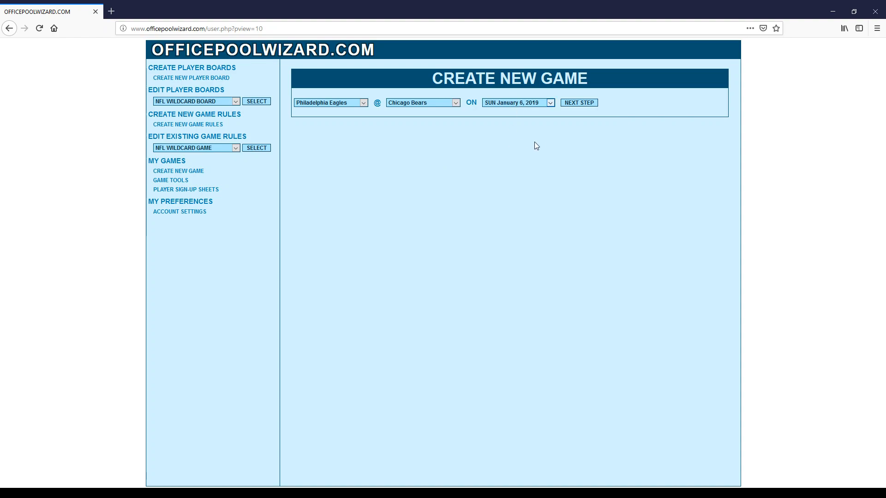
pyautogui.click(579, 103)
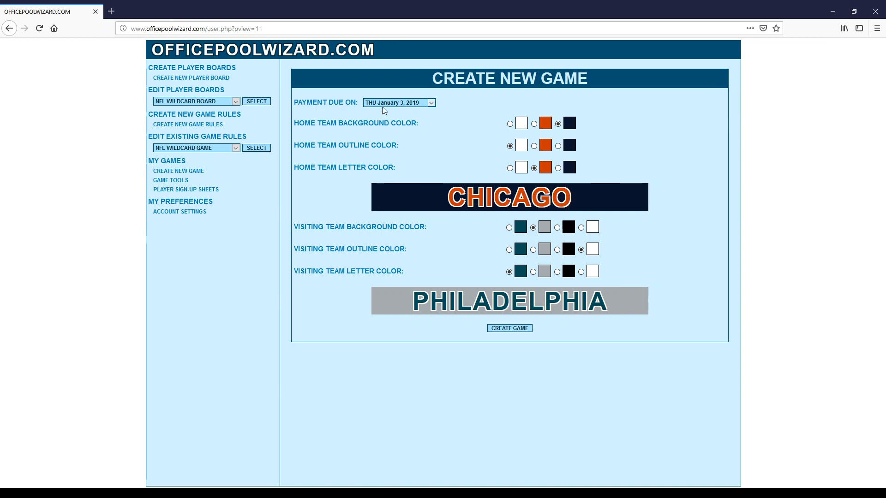
# Set payment due to FRI January 4, 2019 and Philadelphia colours to teal with grey letters, then create the game.
pyautogui.press('Down')
pyautogui.click(509, 228)
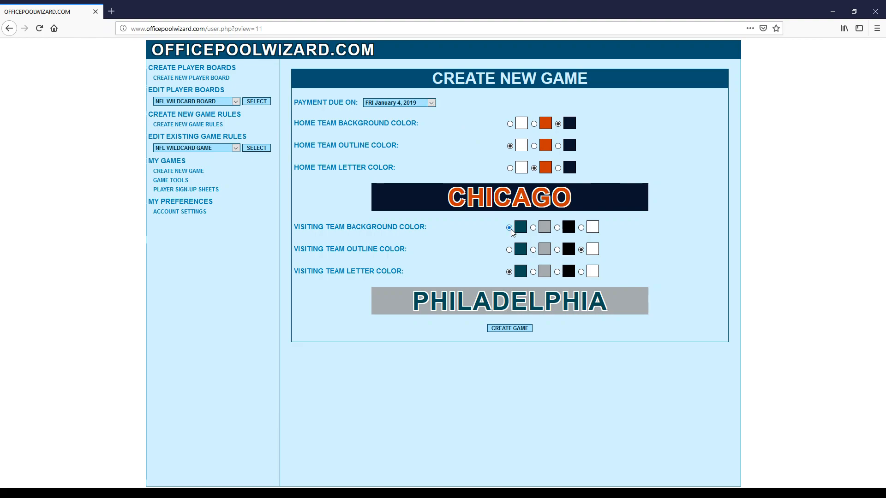
pyautogui.click(534, 272)
pyautogui.click(518, 328)
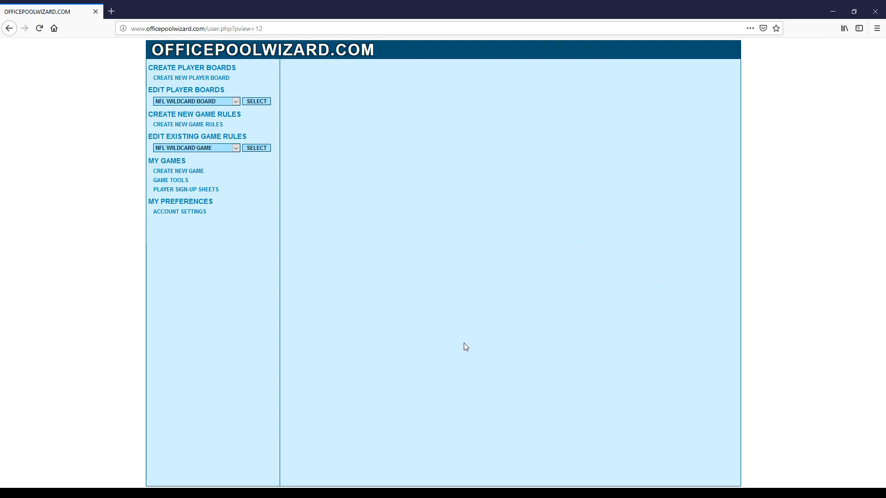
# Preview the Philadelphia @ Chicago squares board from Game Tools, then close the preview.
pyautogui.click(171, 180)
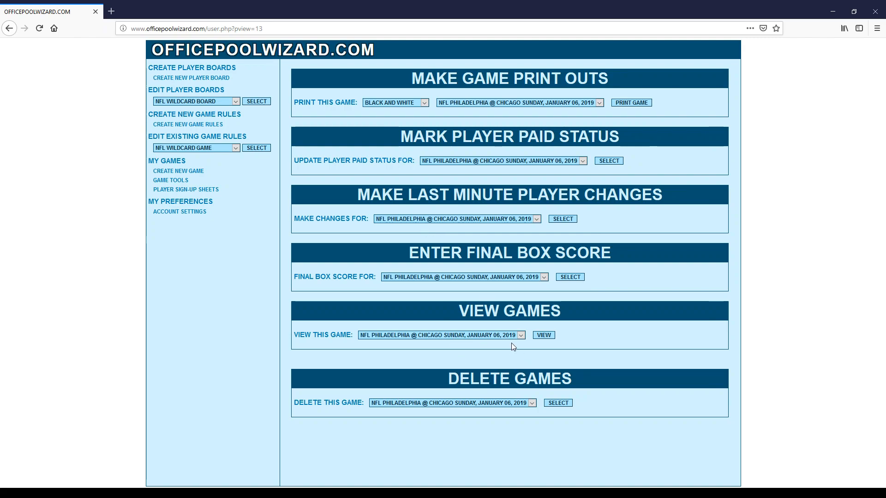
pyautogui.click(552, 334)
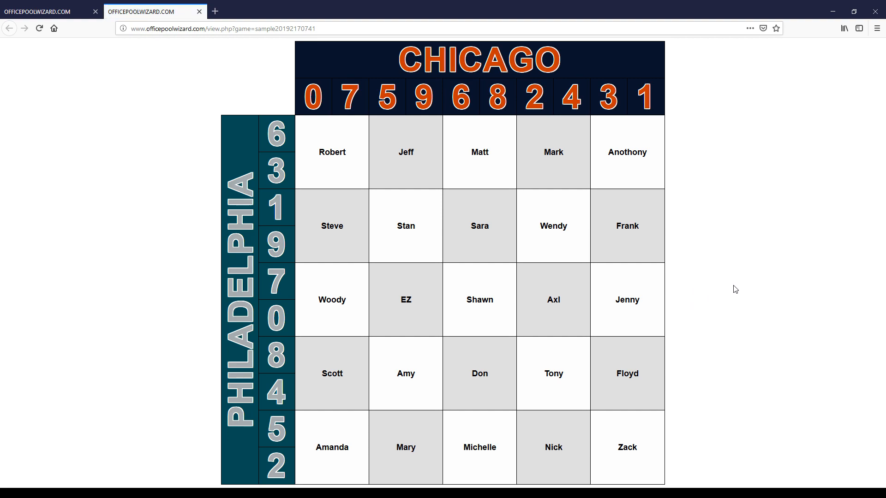
pyautogui.click(199, 11)
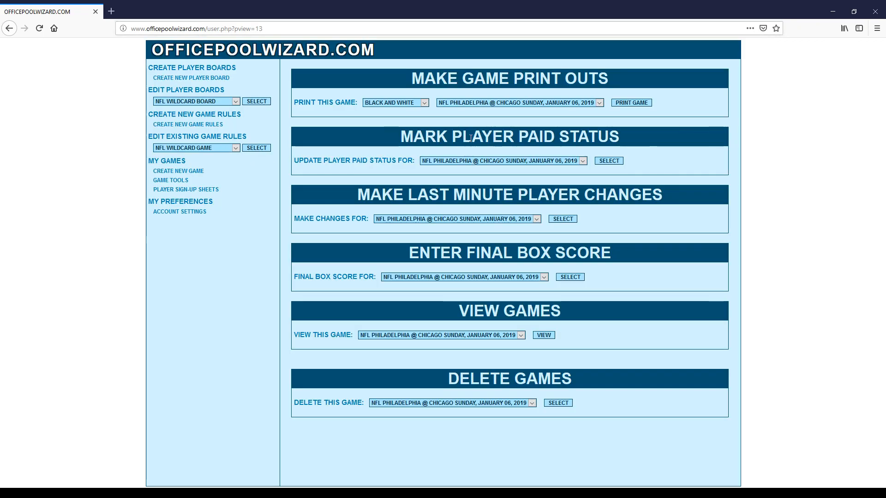
# Mark the first ten unpaid players as paid on the Philadelphia @ Chicago board.
pyautogui.click(608, 161)
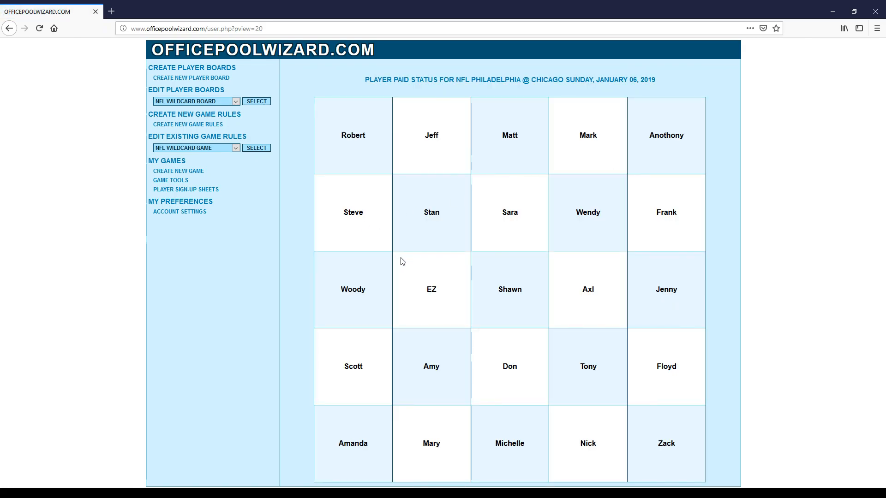
pyautogui.click(353, 135)
pyautogui.click(586, 135)
pyautogui.click(355, 444)
pyautogui.click(353, 366)
pyautogui.click(510, 366)
pyautogui.click(665, 291)
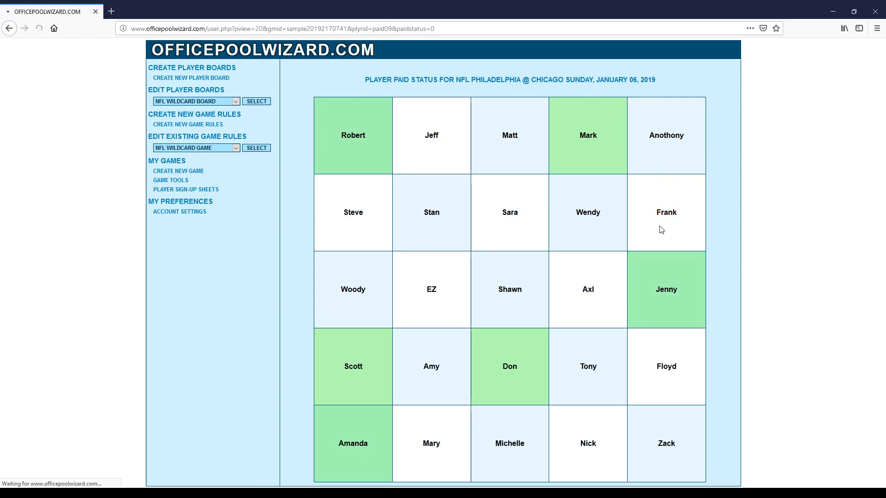
pyautogui.click(664, 216)
pyautogui.click(665, 372)
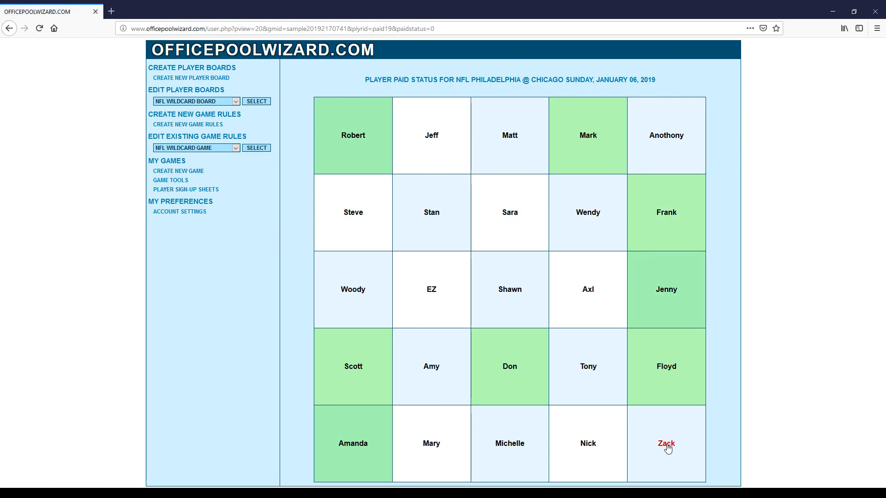
pyautogui.click(668, 445)
pyautogui.click(589, 446)
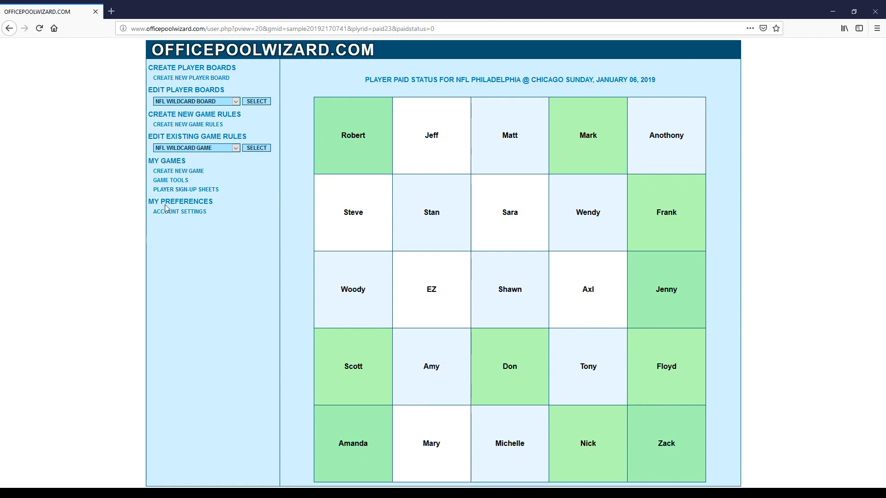
# Reopen the paid-status board and mark five more players paid.
pyautogui.click(168, 180)
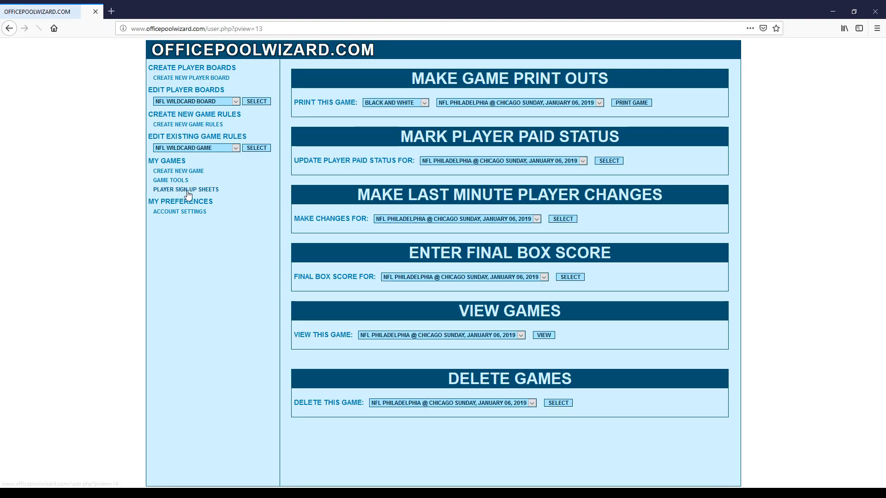
pyautogui.click(605, 163)
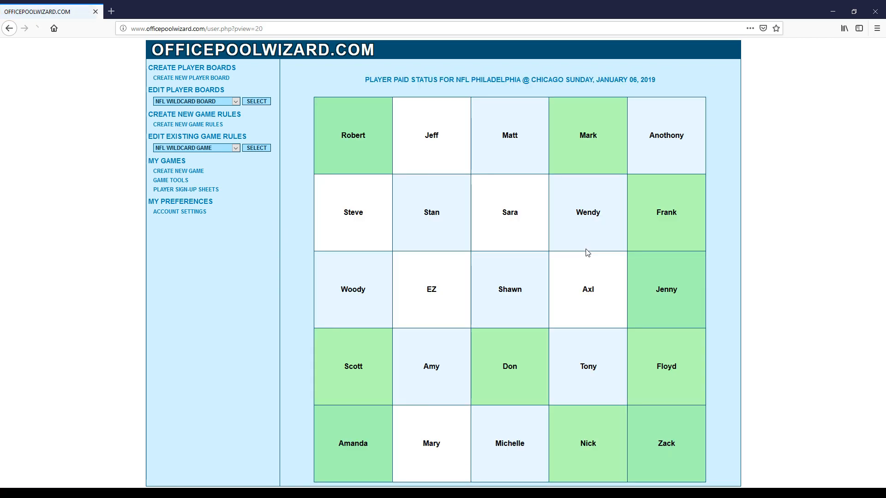
pyautogui.click(587, 292)
pyautogui.click(579, 216)
pyautogui.click(587, 370)
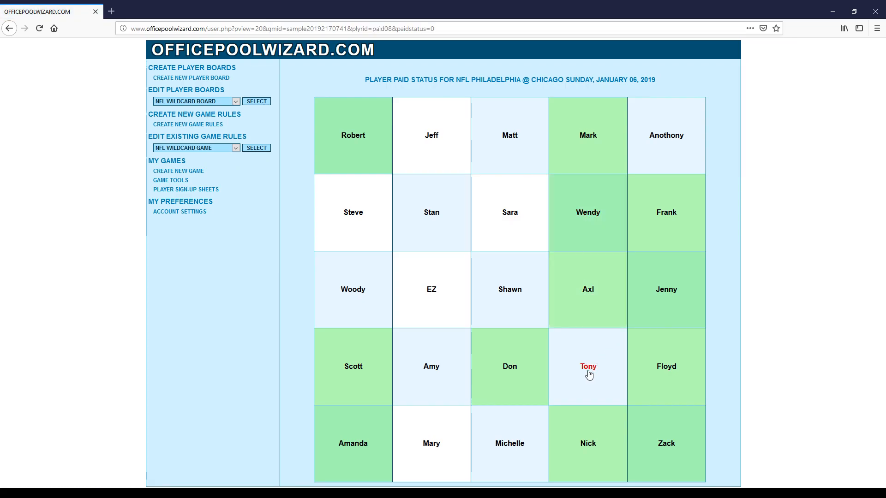
pyautogui.click(429, 451)
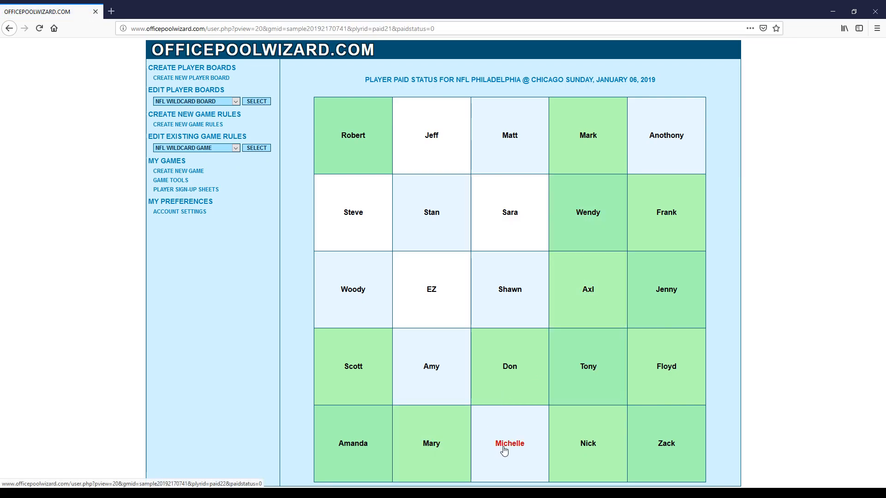
pyautogui.click(497, 452)
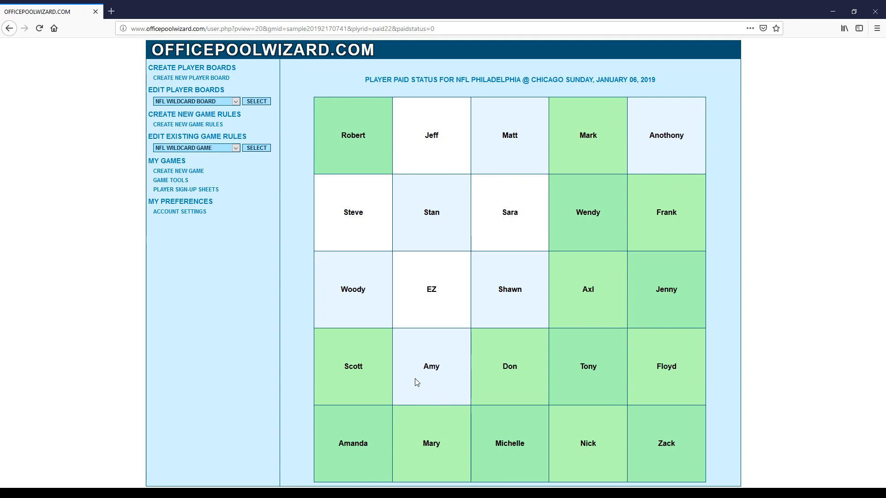
pyautogui.click(184, 182)
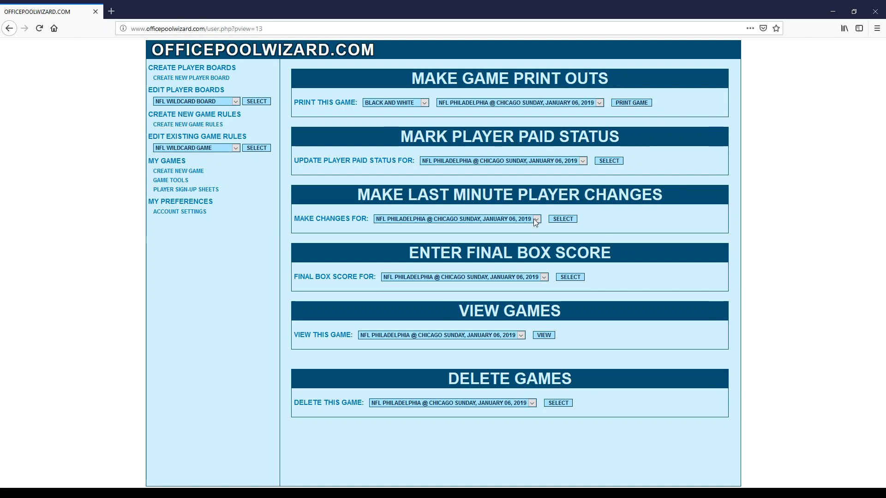
# Replace one player's name on the wildcard board with a new player's name and save the board.
pyautogui.click(562, 219)
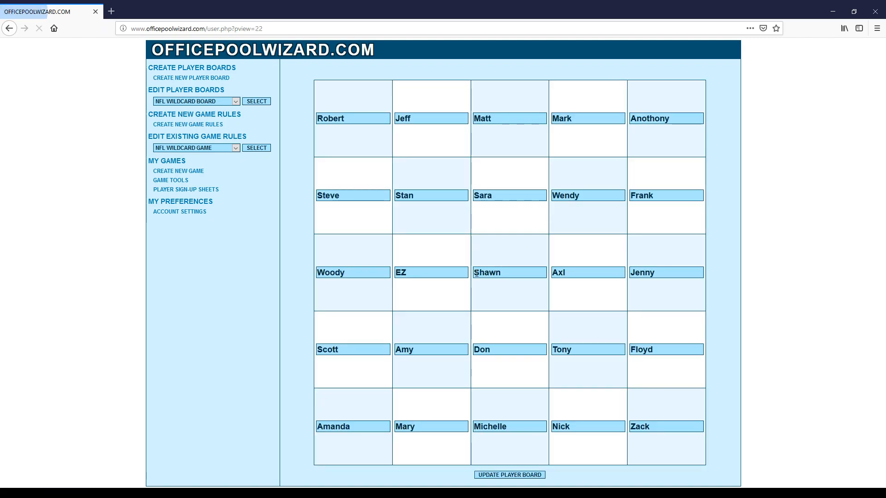
pyautogui.moveTo(511, 273); pyautogui.dragTo(429, 274)
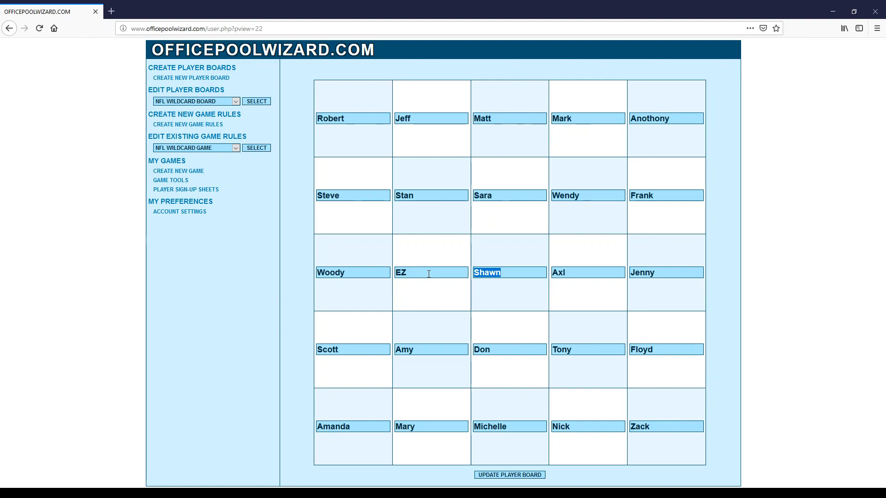
pyautogui.write('Peter')
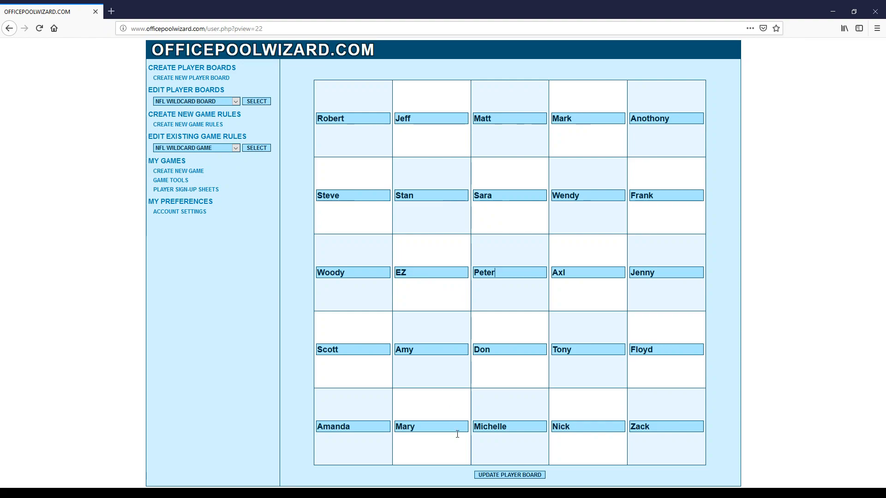
pyautogui.click(499, 475)
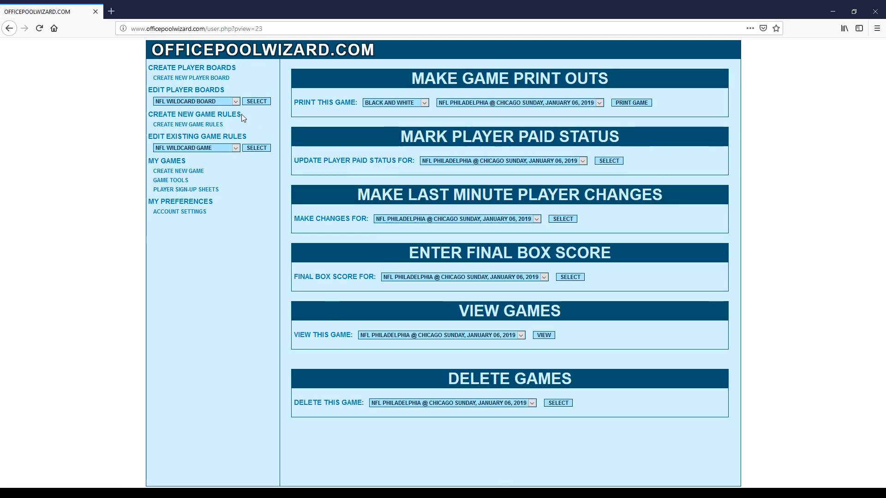
pyautogui.click(255, 101)
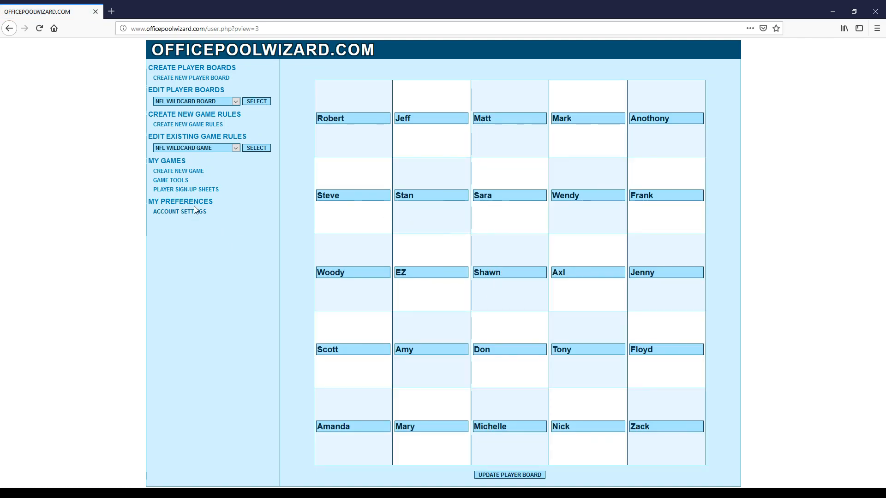
pyautogui.click(170, 180)
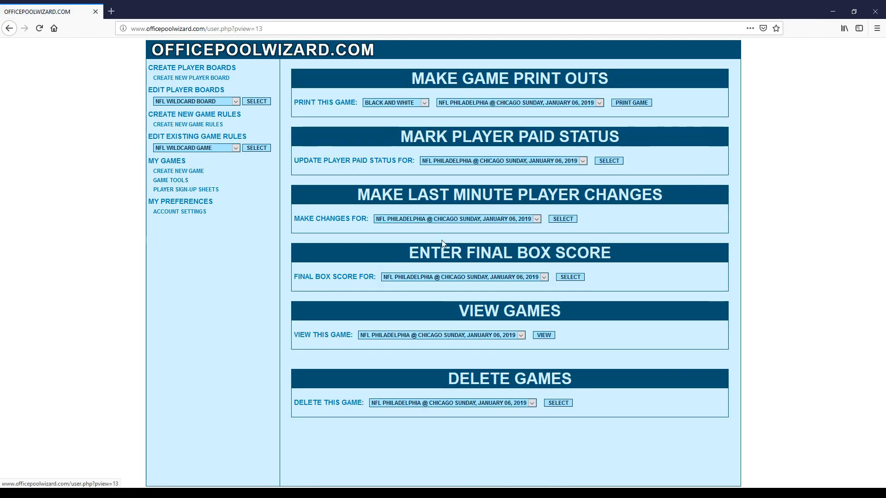
pyautogui.click(543, 335)
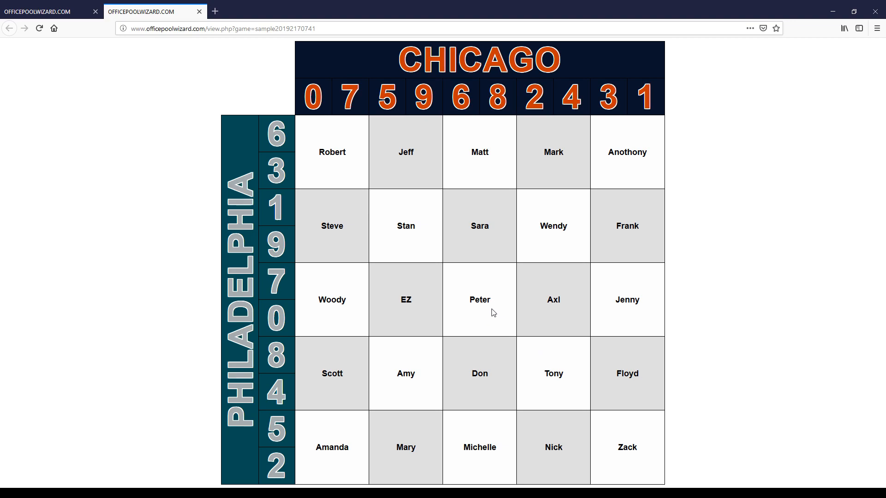
pyautogui.click(200, 11)
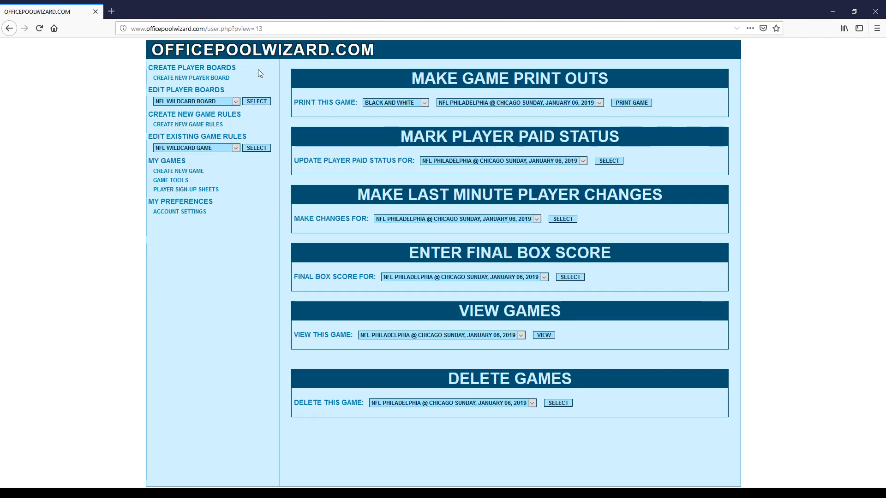
# Mark the last ten unpaid players paid so all 25 squares turn green.
pyautogui.click(606, 161)
pyautogui.click(354, 295)
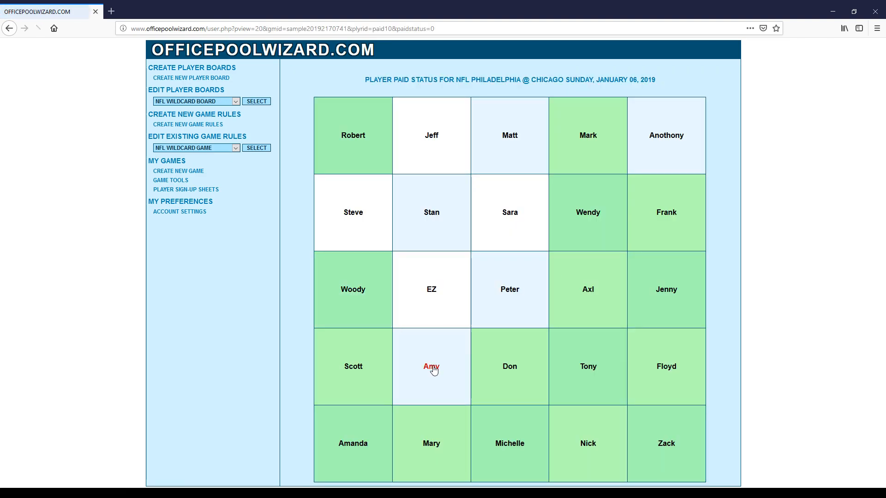
pyautogui.click(431, 367)
pyautogui.click(510, 291)
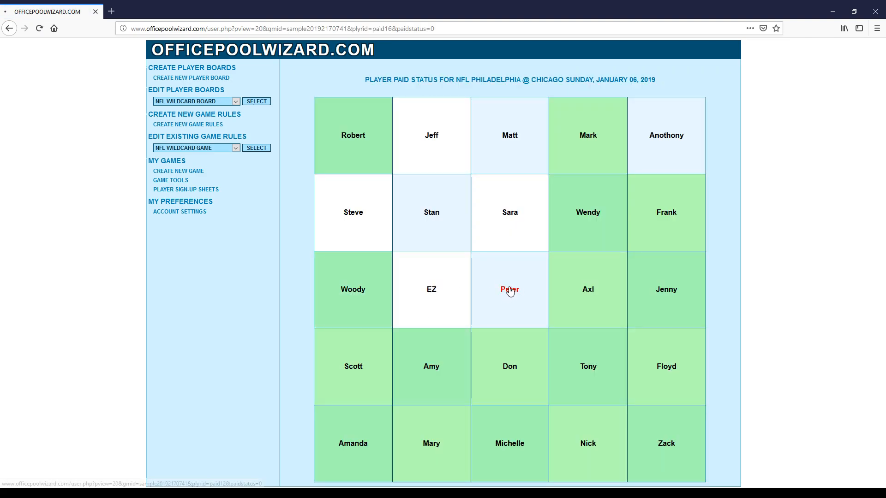
pyautogui.click(441, 290)
pyautogui.click(354, 216)
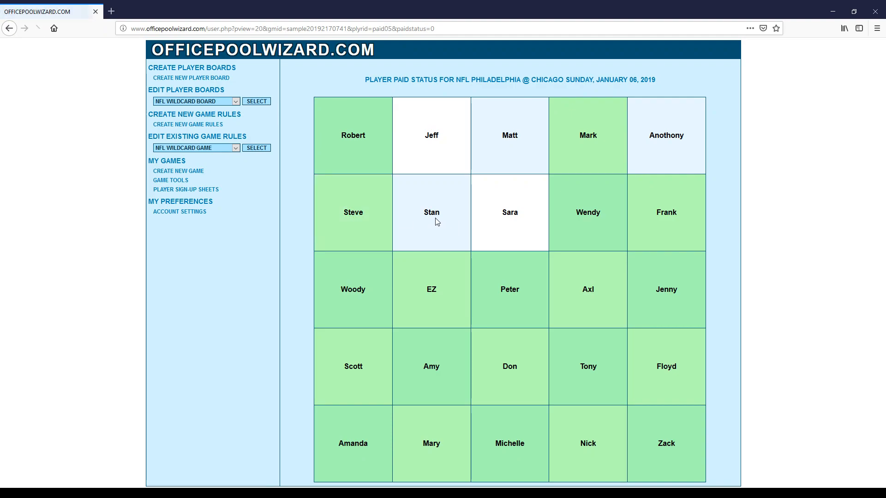
pyautogui.click(434, 218)
pyautogui.click(511, 216)
pyautogui.click(508, 133)
pyautogui.click(441, 137)
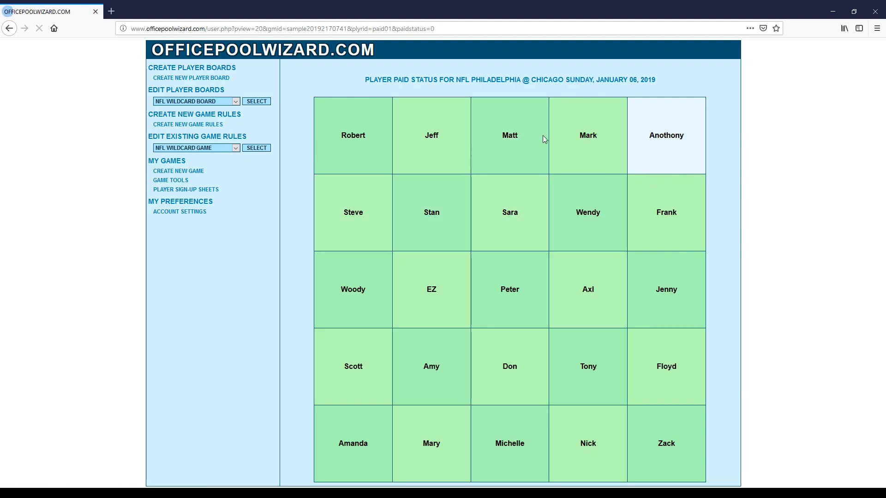
pyautogui.click(655, 140)
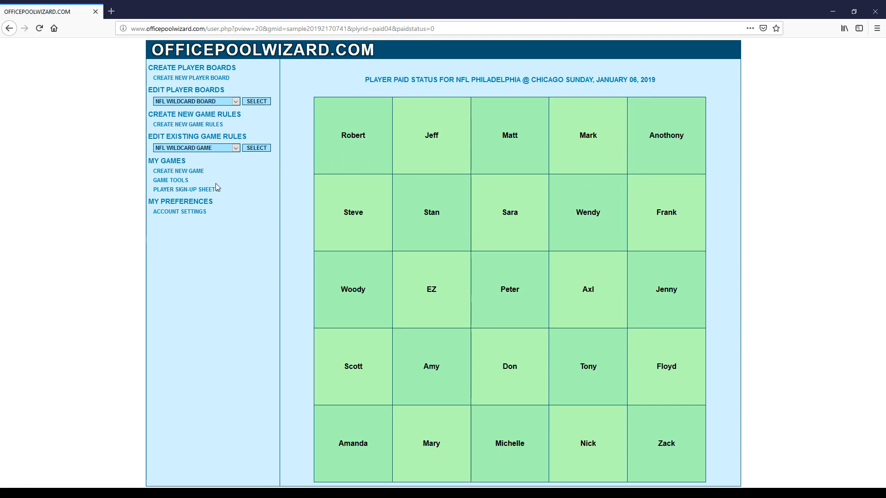
pyautogui.click(159, 181)
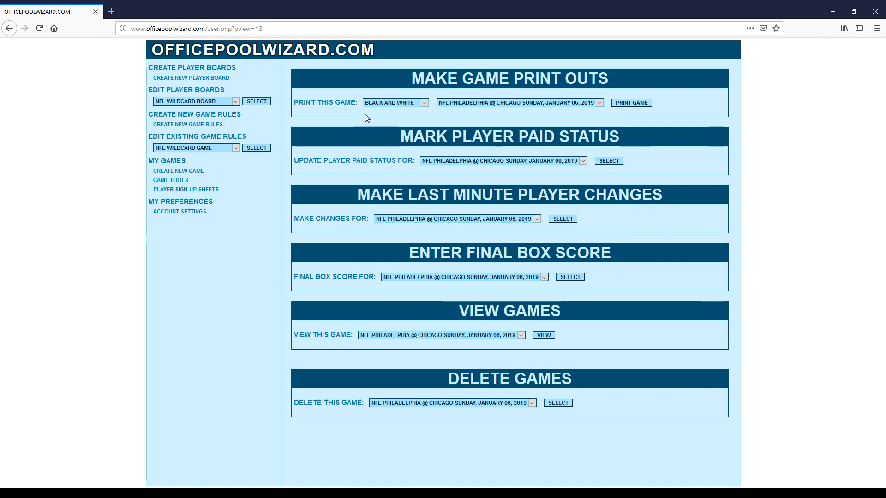
pyautogui.click(633, 104)
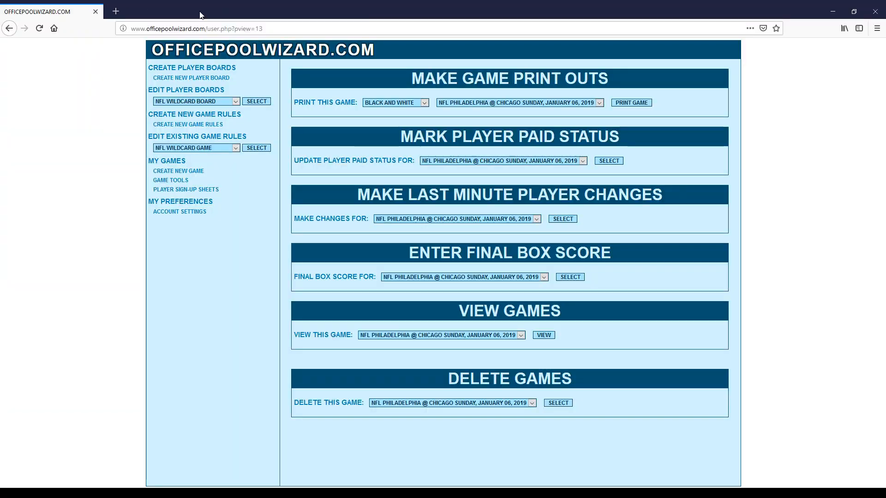
pyautogui.click(200, 12)
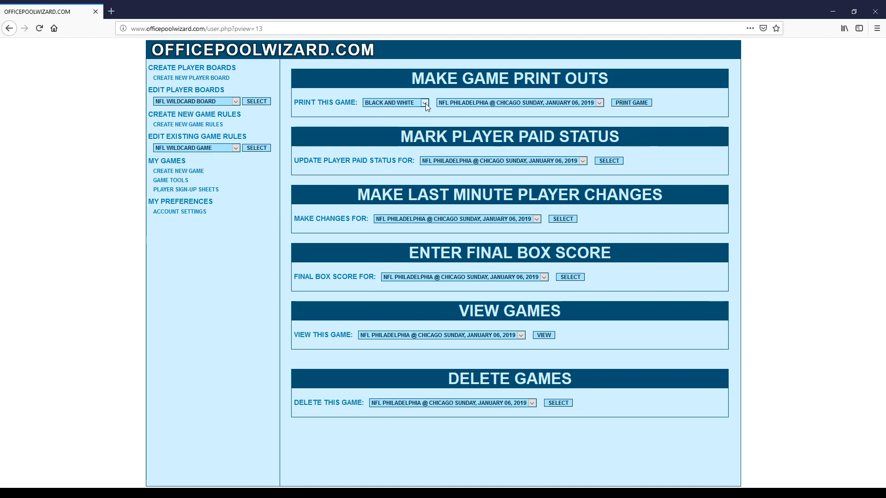
# Generate 3D Color Silver, Sand and Linen printable game sheets, closing each PDF.
pyautogui.click(411, 146)
pyautogui.click(626, 103)
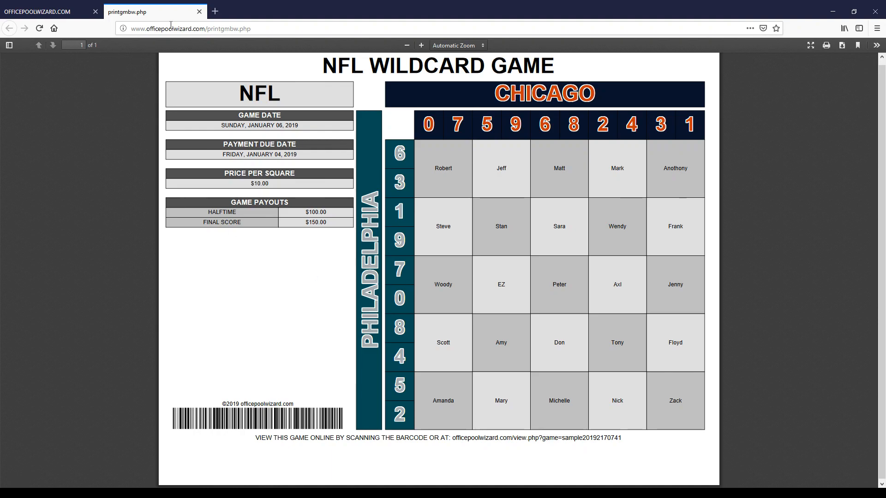
pyautogui.click(200, 11)
pyautogui.click(424, 104)
pyautogui.click(414, 155)
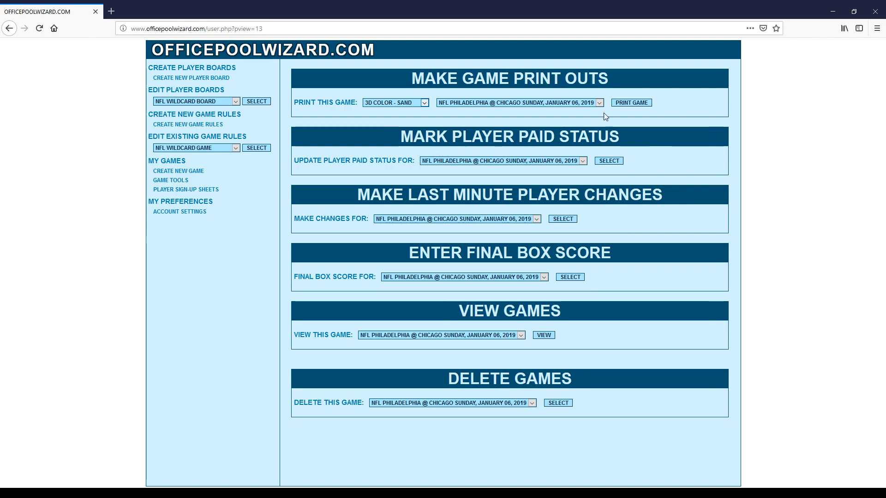
pyautogui.click(636, 104)
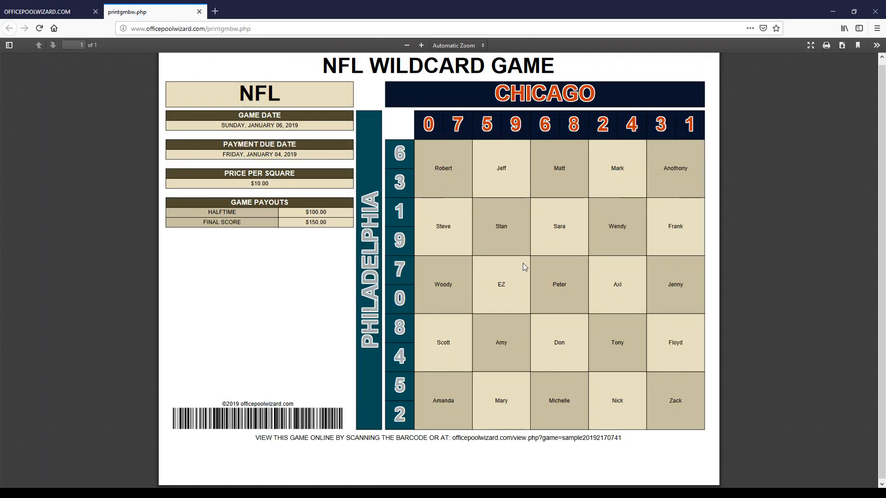
pyautogui.click(199, 11)
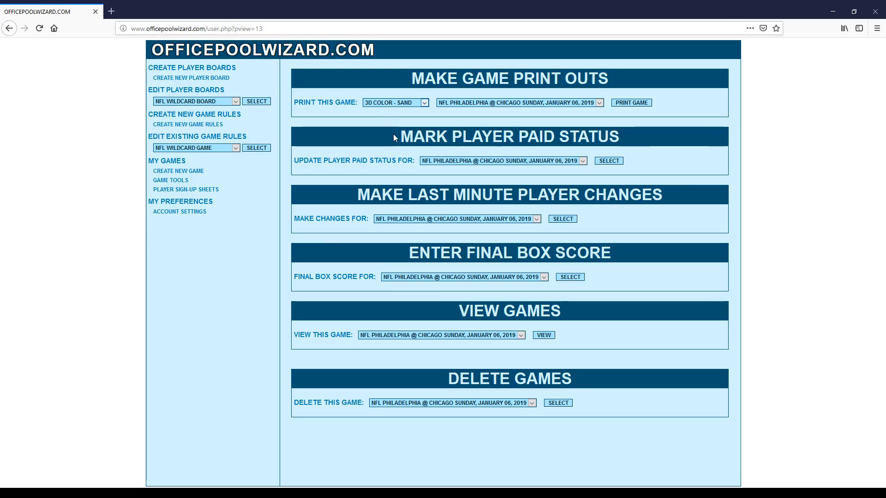
pyautogui.click(623, 103)
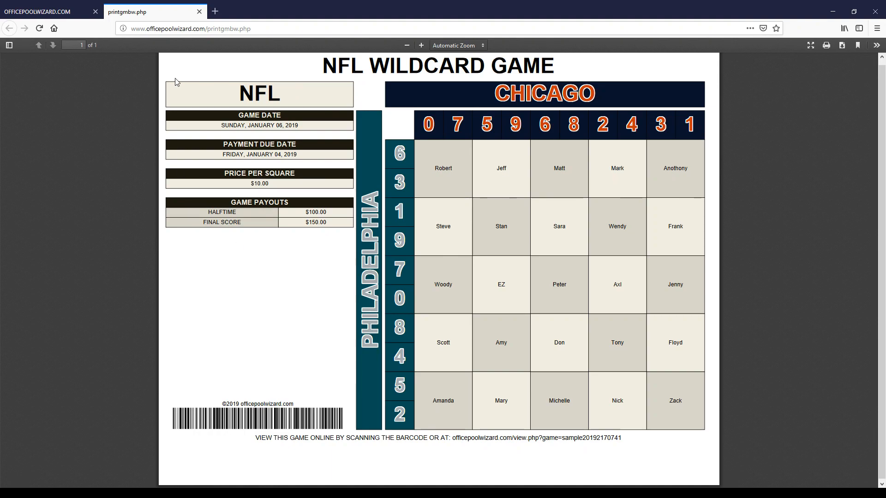
pyautogui.click(199, 11)
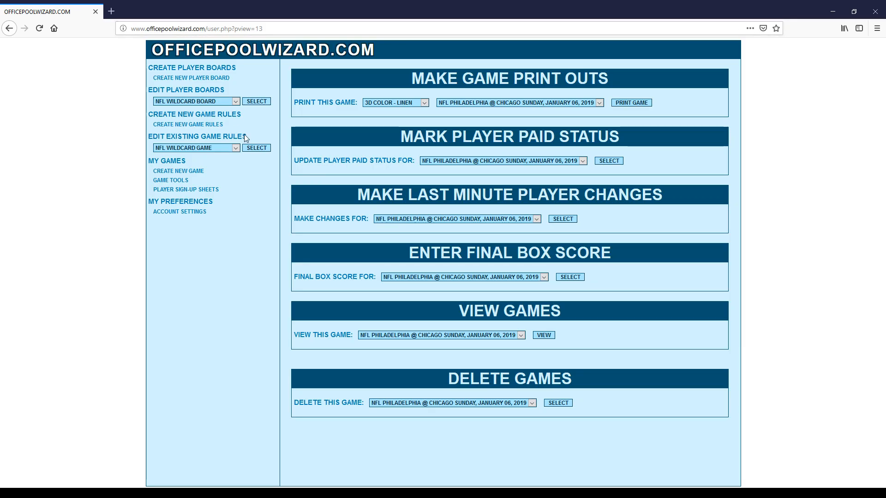